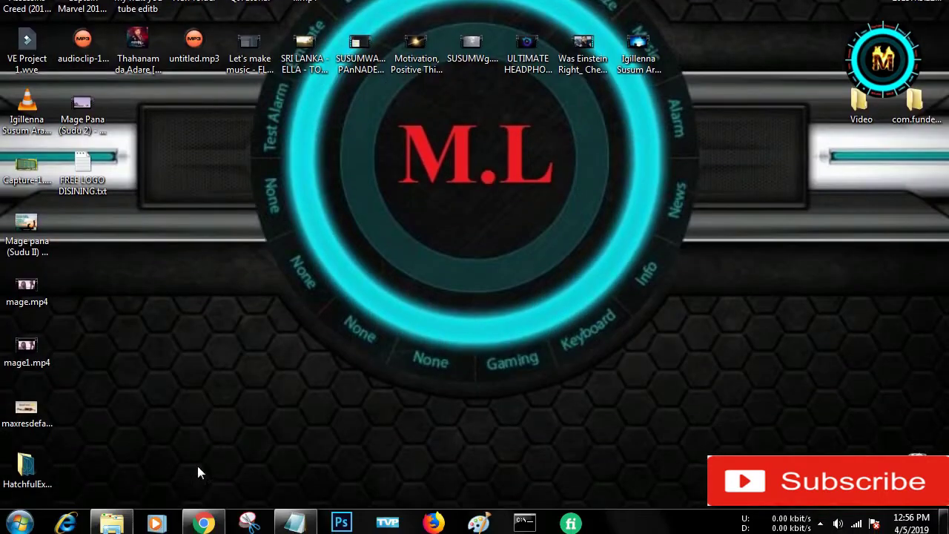
- Bring the Chrome window with the Hatchful homepage to the front and select its address bar
left_click(202, 523)
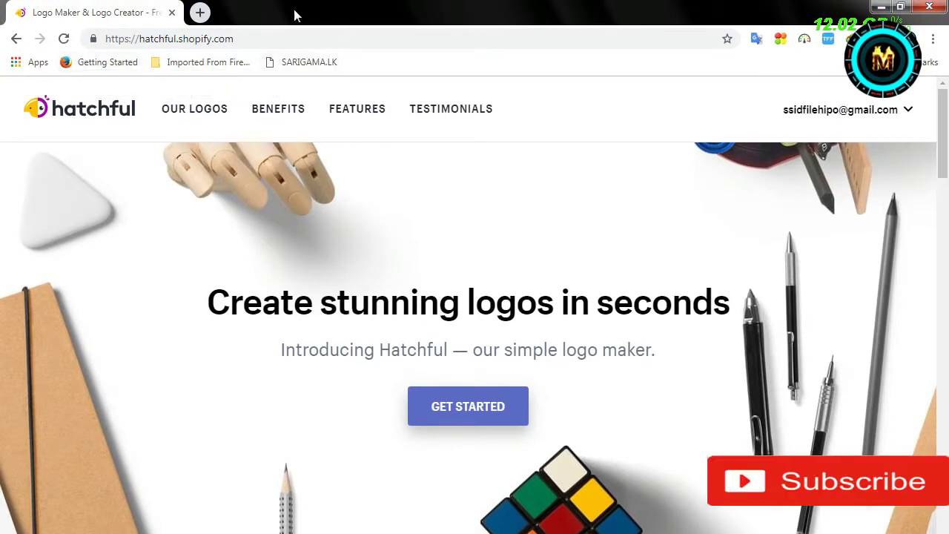
left_click(258, 37)
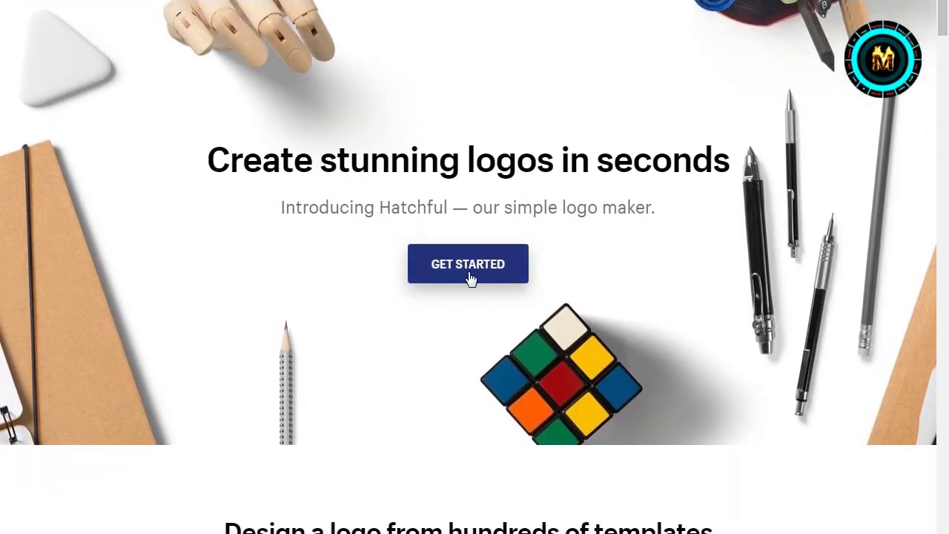
- Start a new logo and choose Tech as the business space
left_click(473, 273)
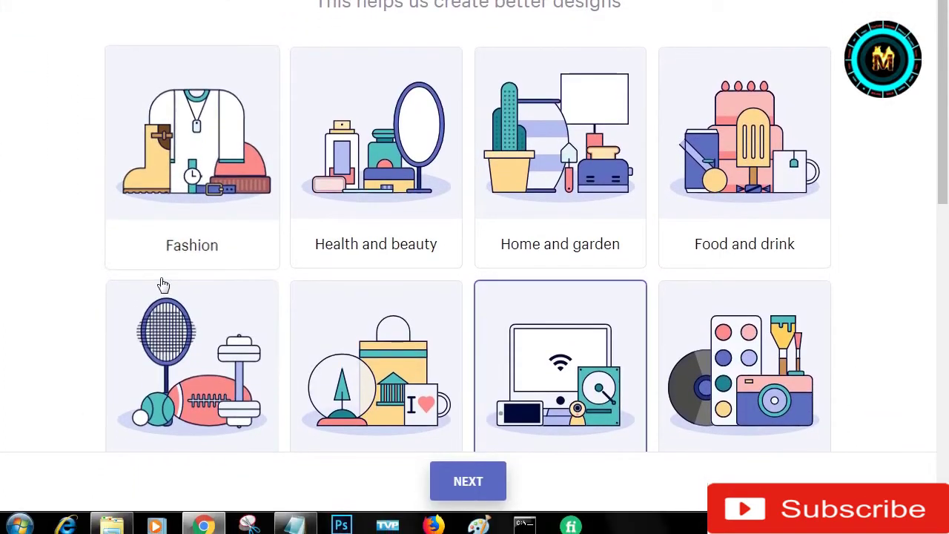
scroll(74, 278, "down", 1)
scroll(72, 279, "down", 1)
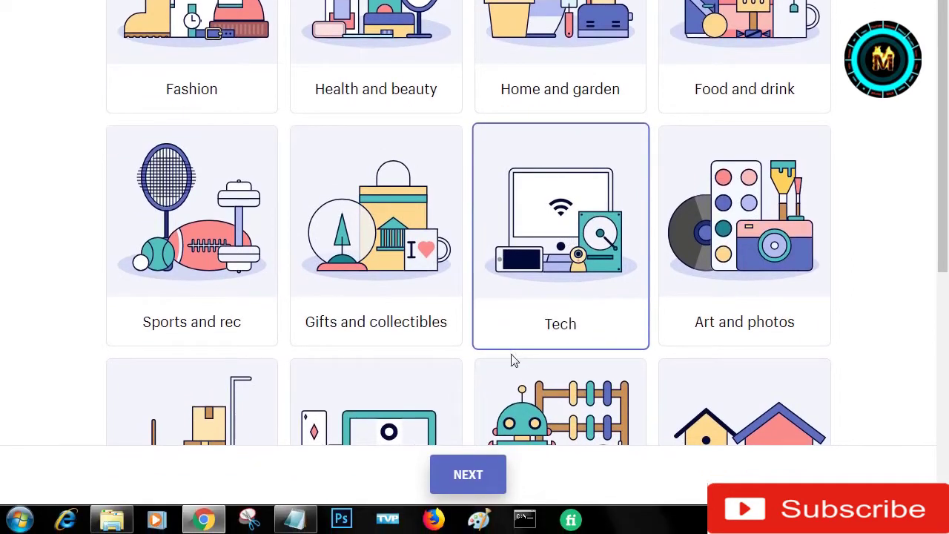
left_click(469, 486)
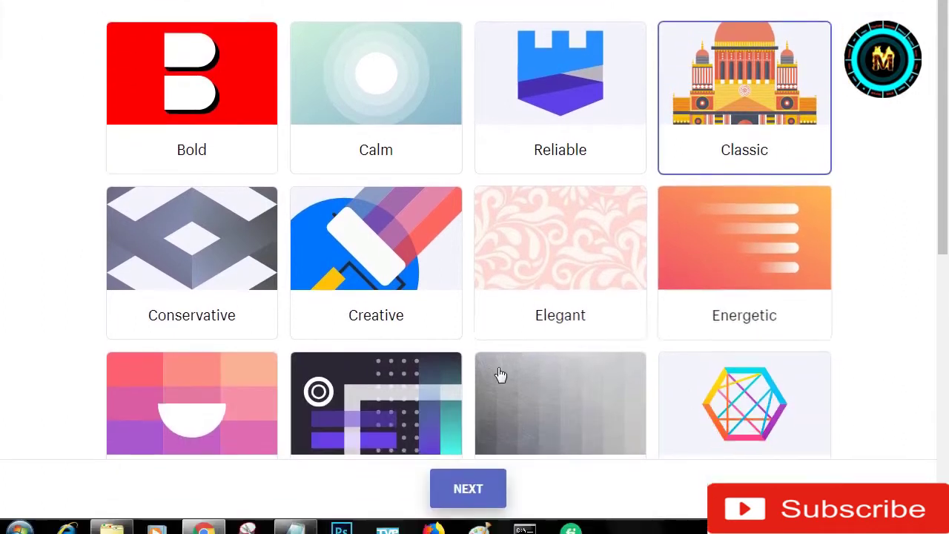
- Keep Classic, Modern and Vintage as brand styles and try adding Innovative
scroll(555, 408, "down", 4)
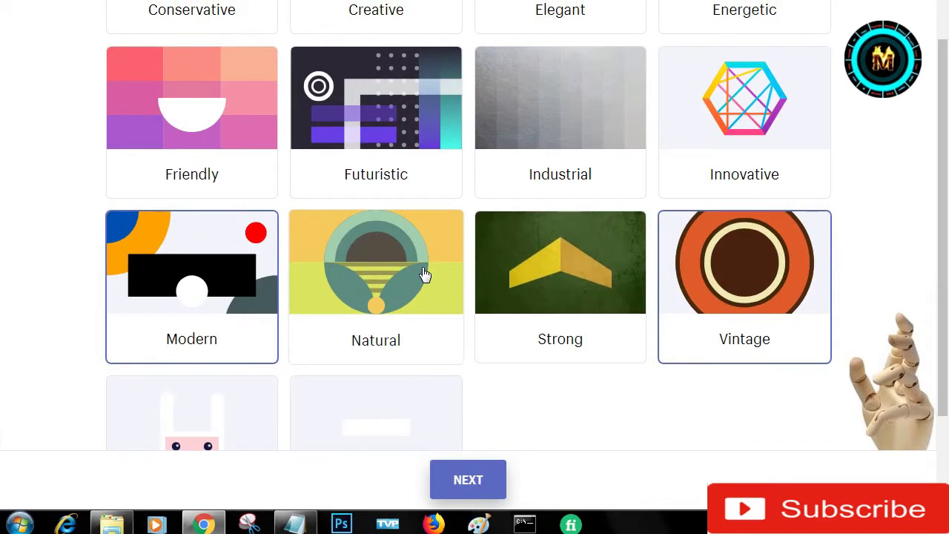
scroll(630, 364, "up", 3)
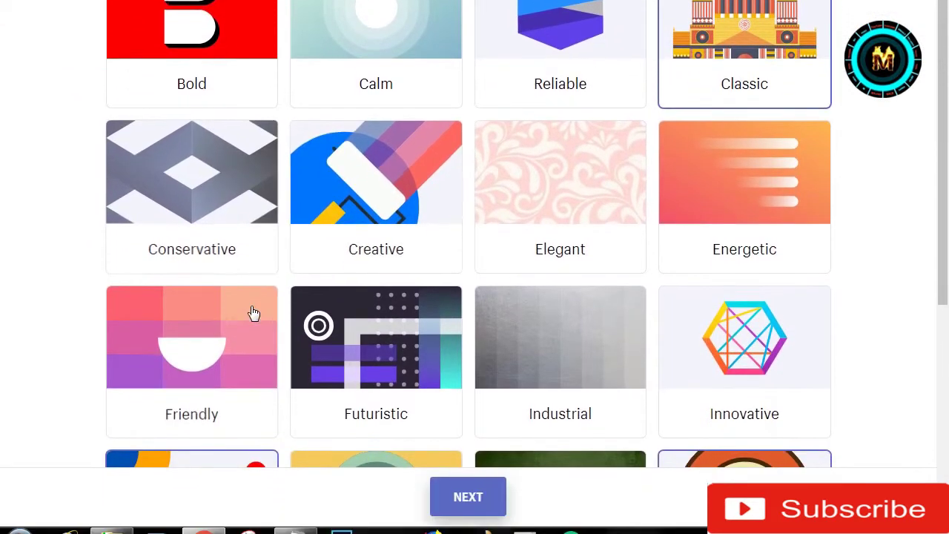
scroll(482, 319, "down", 1)
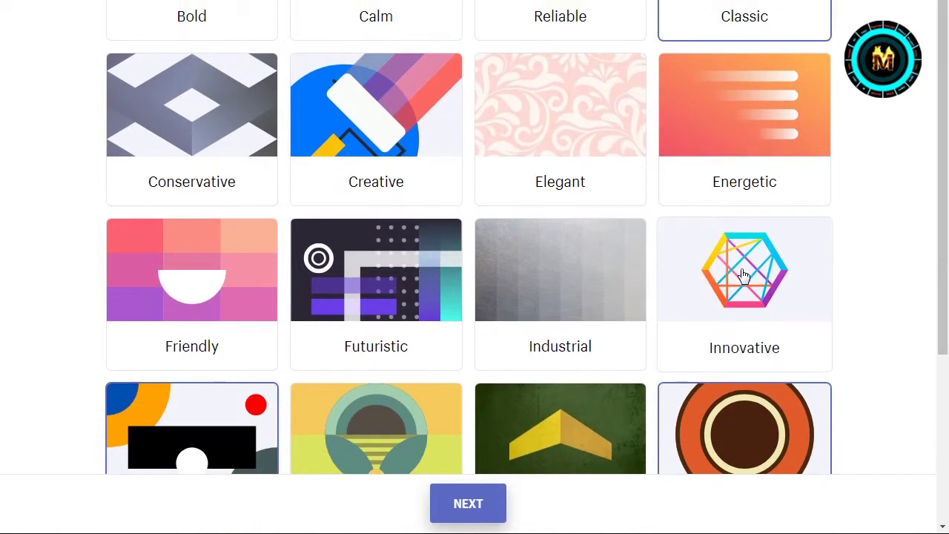
left_click(760, 258)
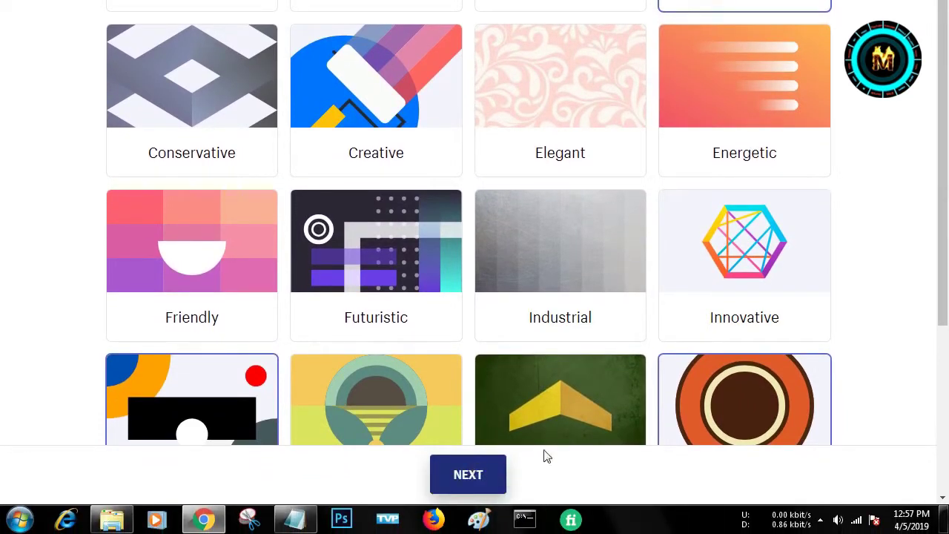
- Replace the old business name with 'testing'
left_click(446, 489)
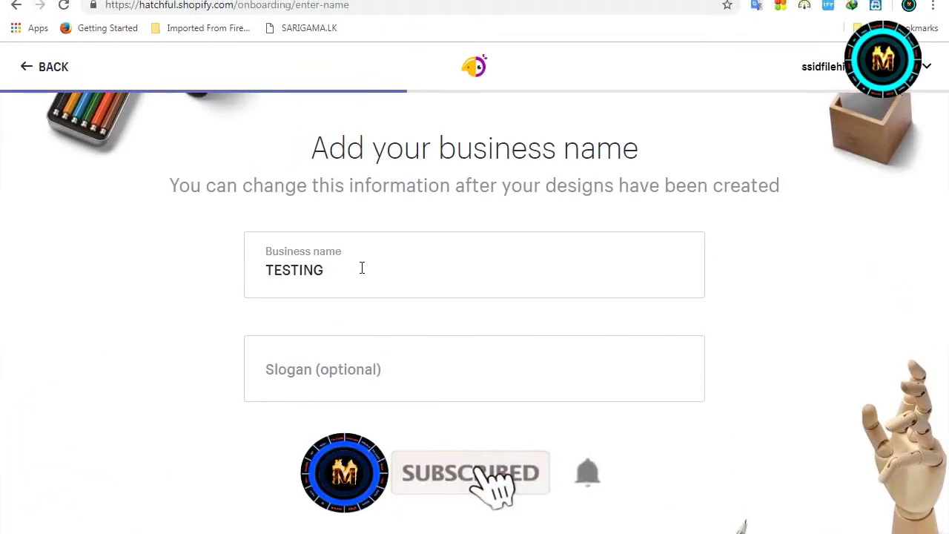
double_click(365, 78)
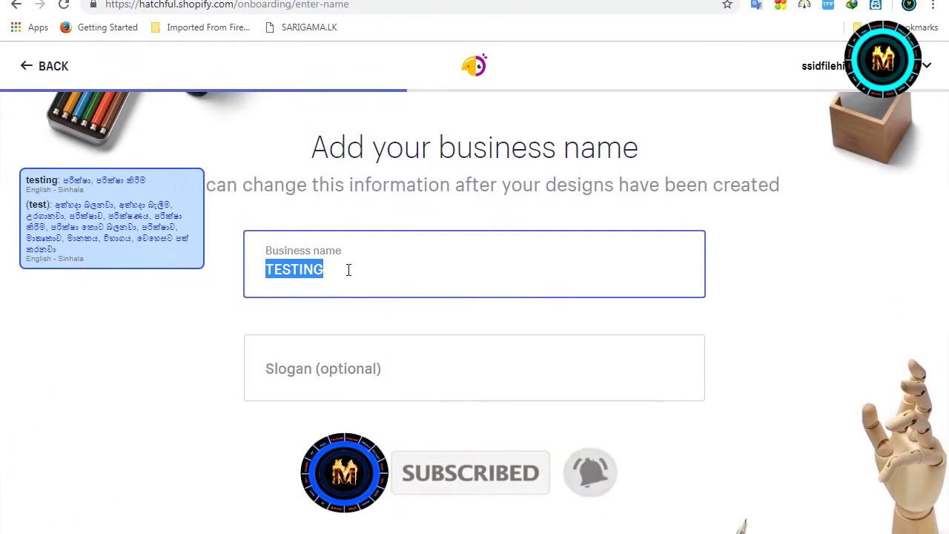
key("BackSpace")
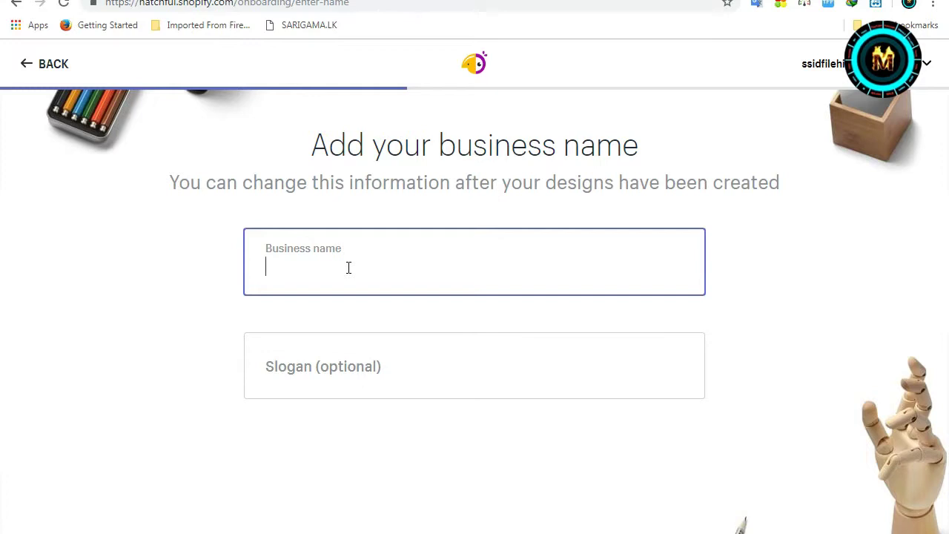
type("testing")
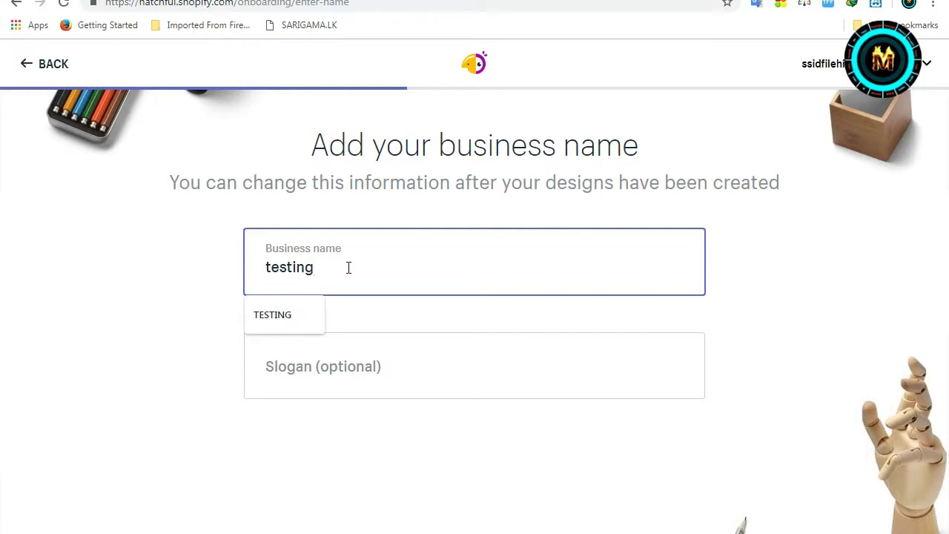
- Leave the slogan empty, dismiss the suggestions and move on to logo usage
scroll(337, 297, "down", 2)
left_click(369, 262)
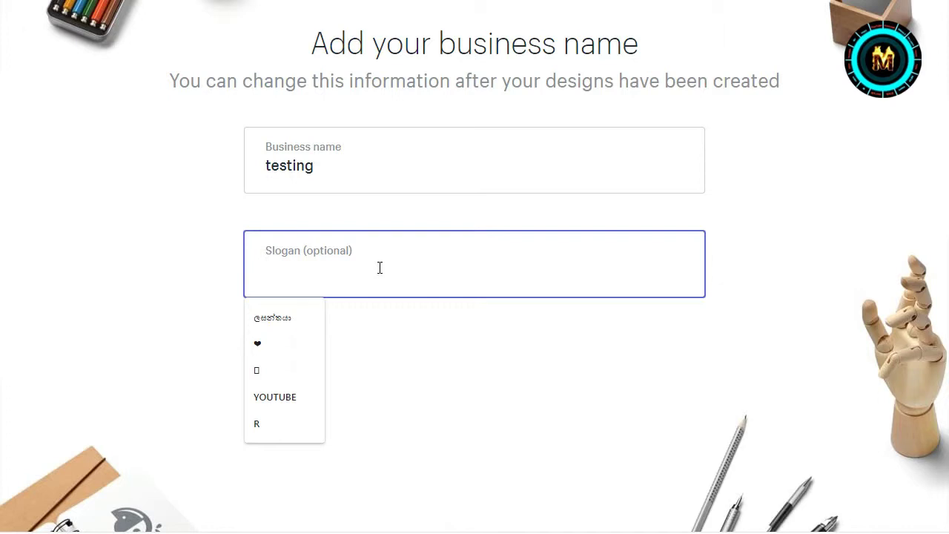
scroll(208, 271, "up", 1)
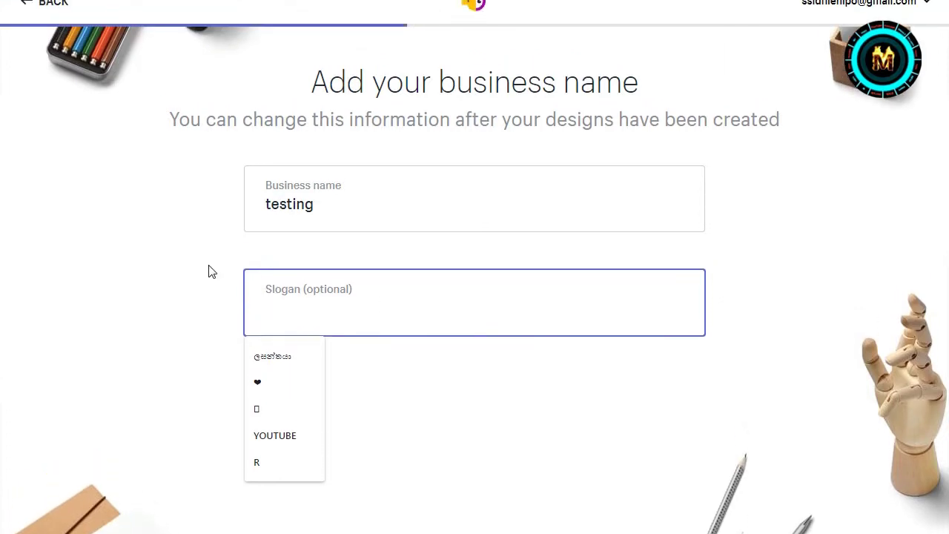
left_click(166, 281)
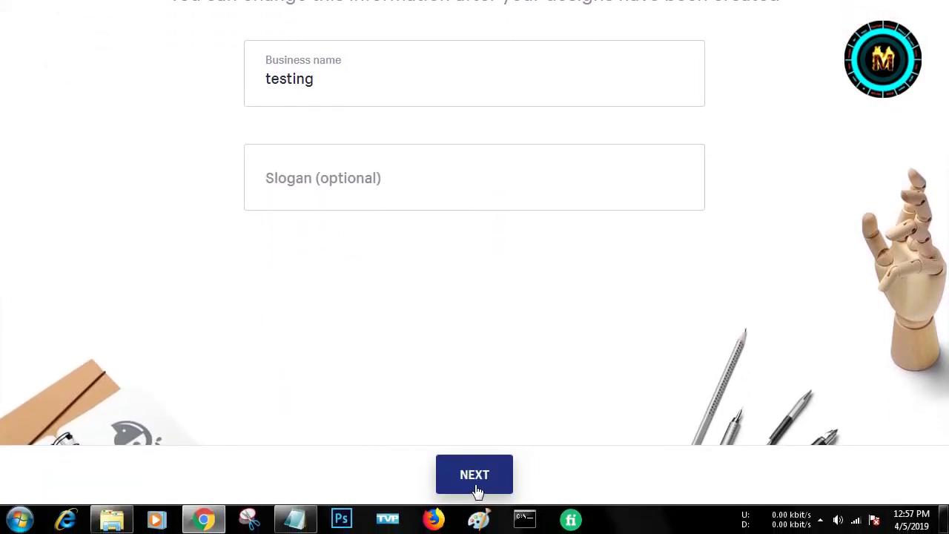
left_click(479, 479)
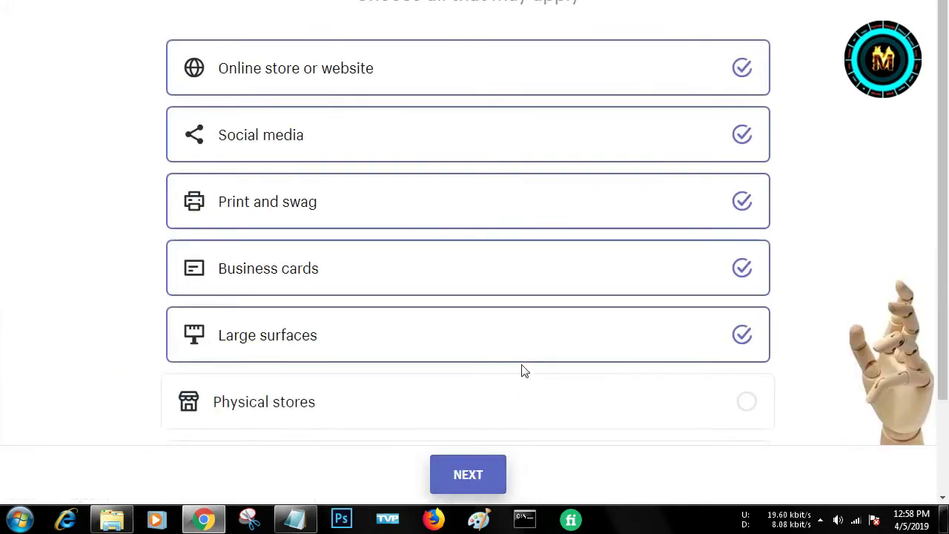
- Limit logo usage to Online store or website and Social media, then generate logos
left_click(742, 125)
left_click(743, 367)
left_click(743, 434)
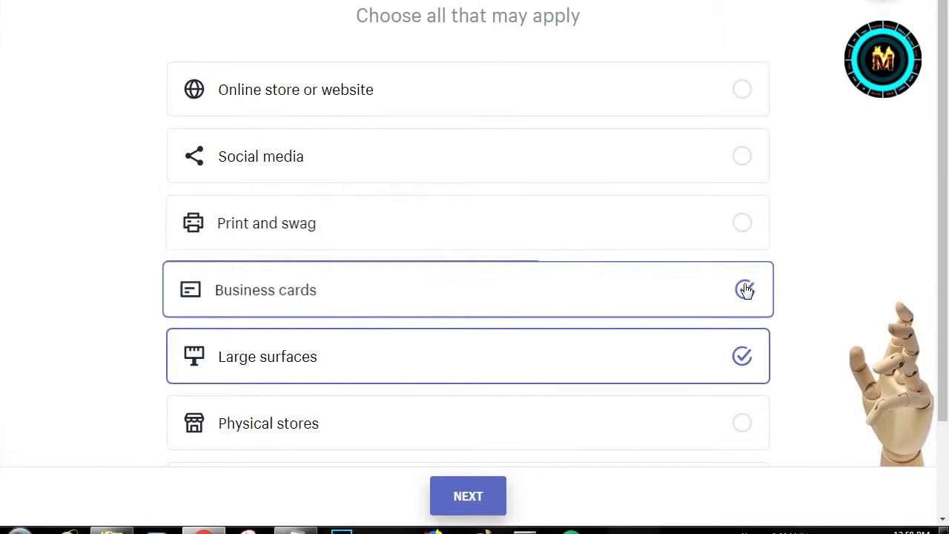
left_click(744, 338)
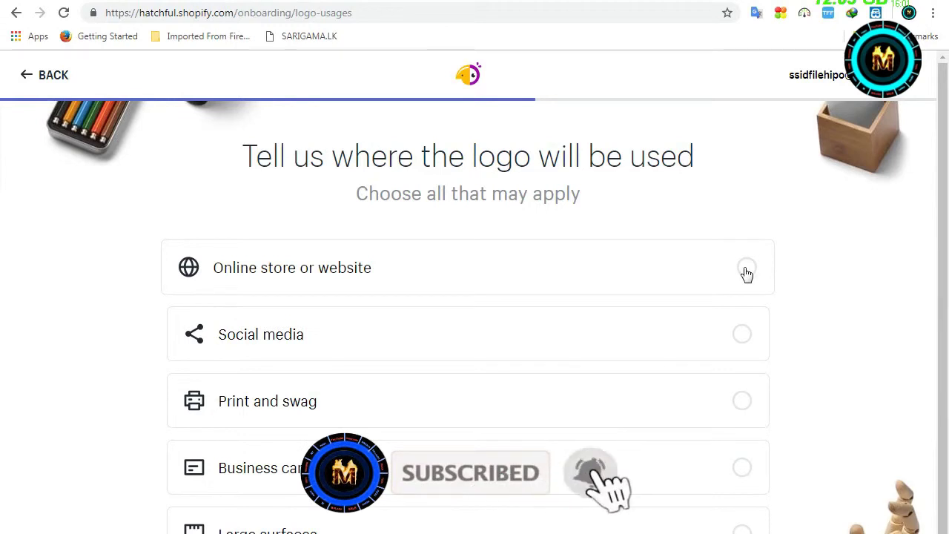
left_click(747, 275)
left_click(746, 267)
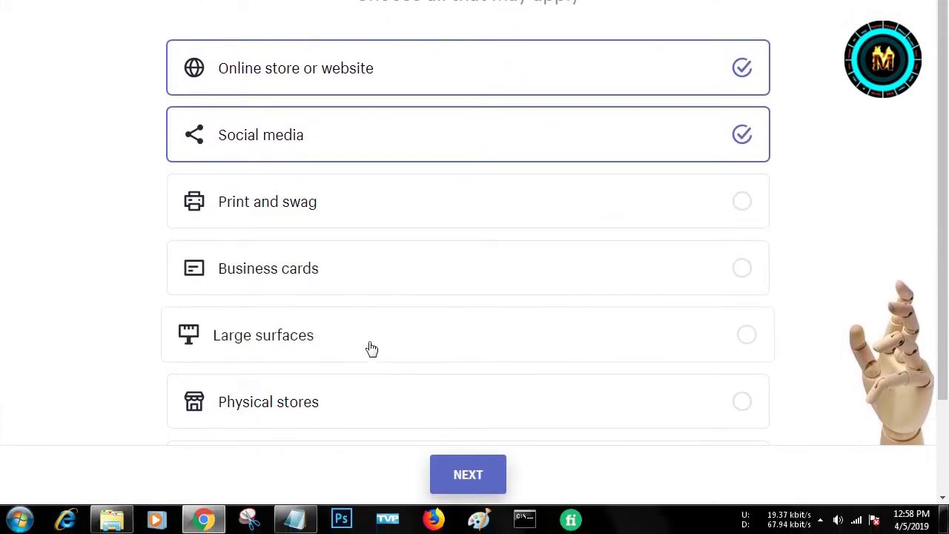
scroll(526, 321, "down", 1)
scroll(523, 321, "down", 2)
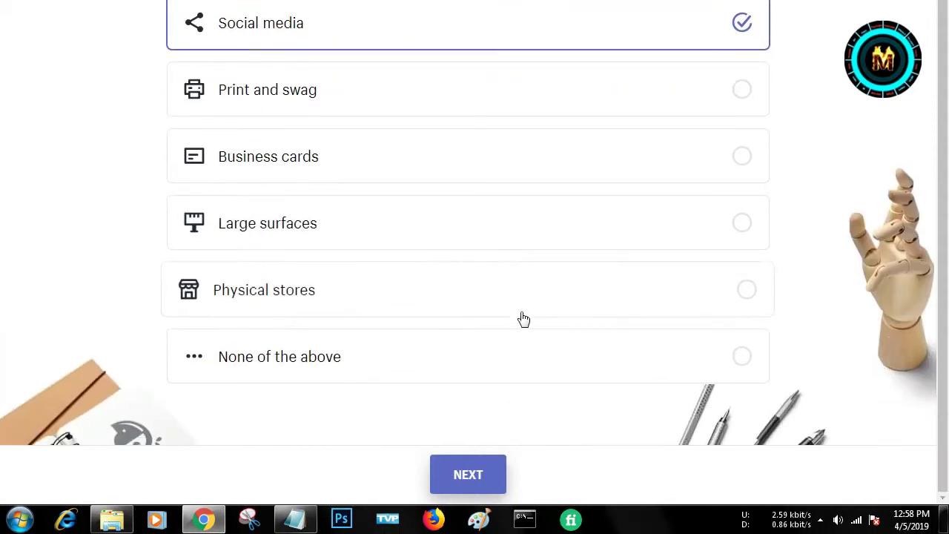
scroll(597, 323, "up", 2)
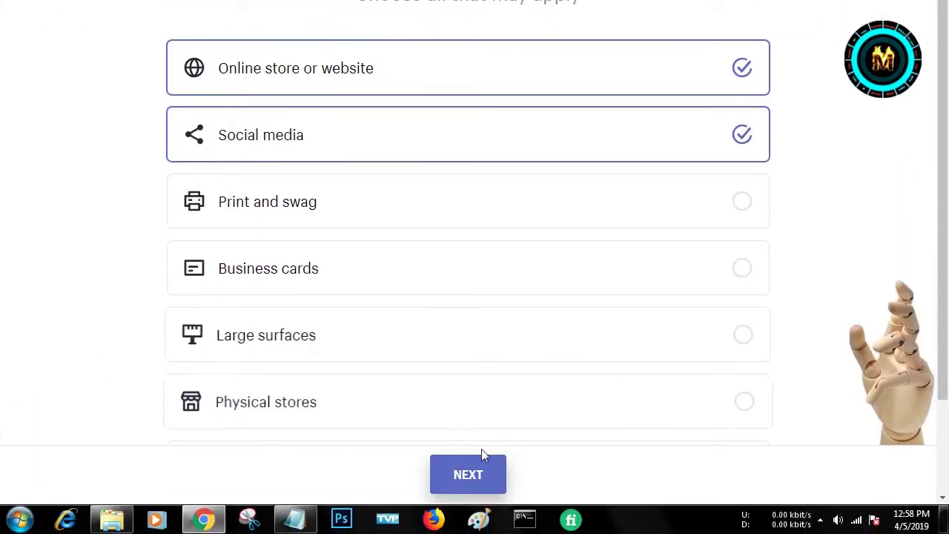
left_click(481, 475)
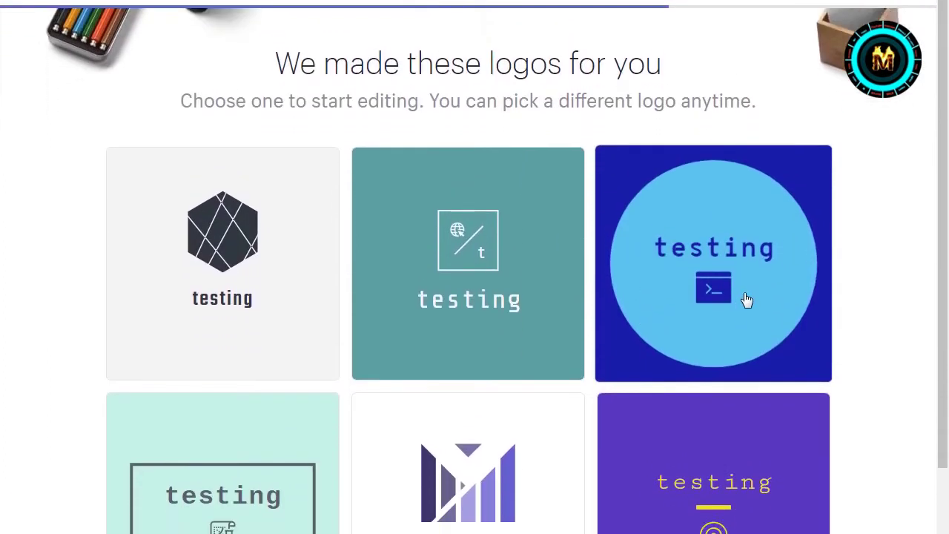
scroll(534, 395, "down", 2)
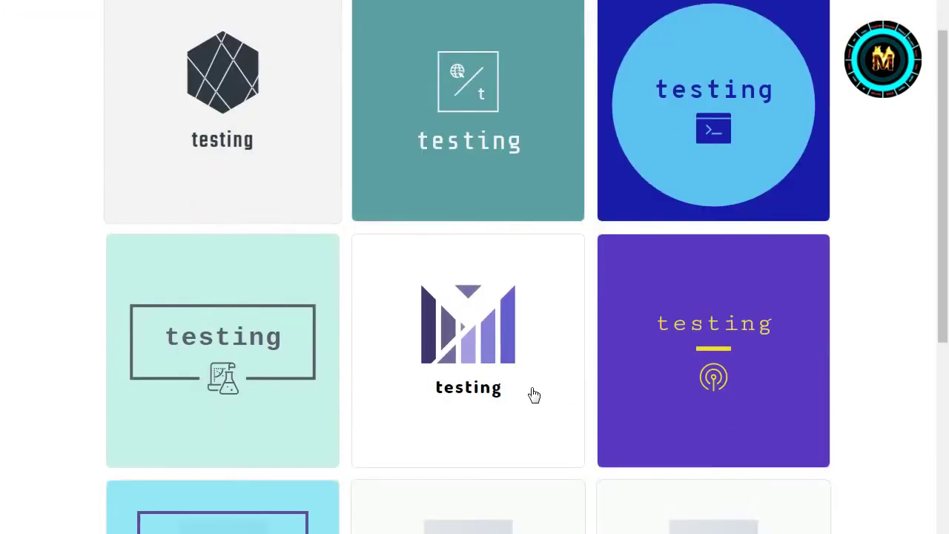
scroll(534, 395, "down", 3)
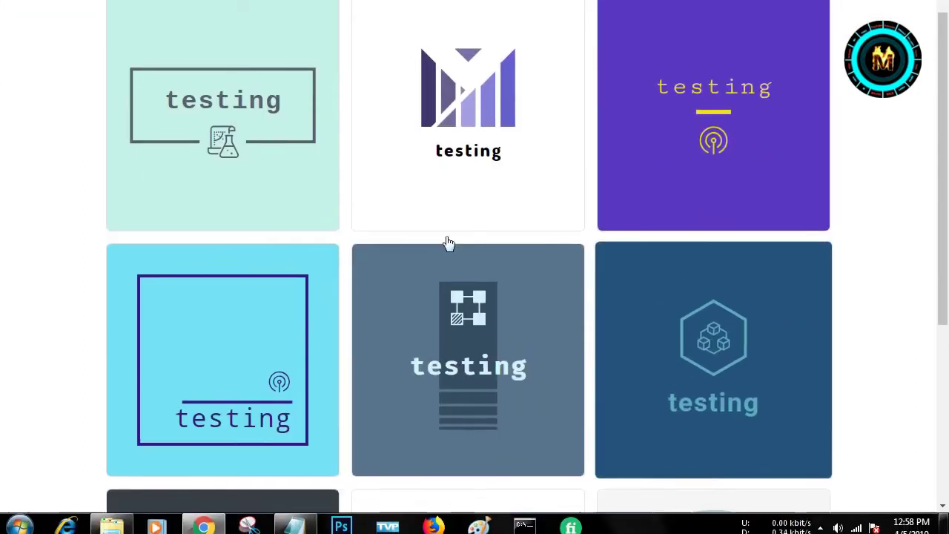
scroll(447, 244, "down", 1)
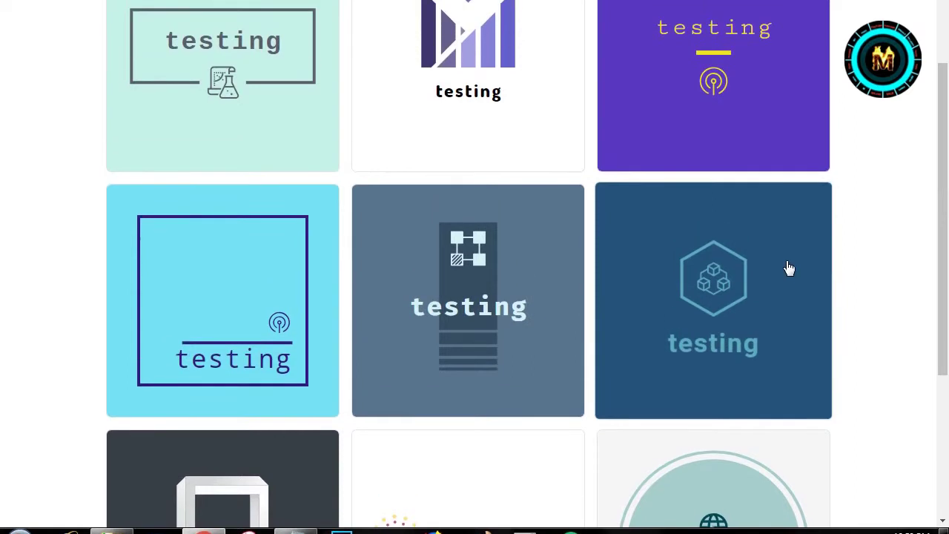
scroll(691, 272, "down", 3)
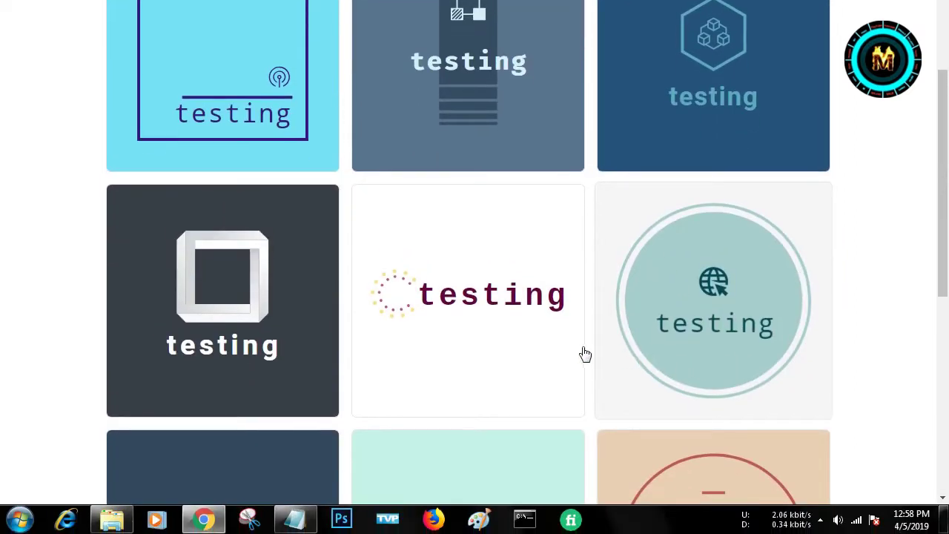
scroll(428, 324, "down", 3)
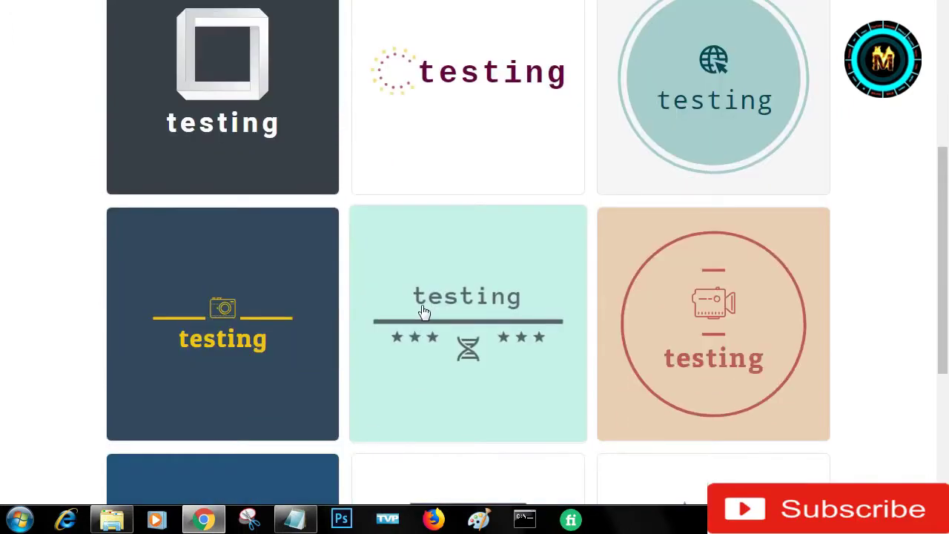
scroll(362, 304, "down", 1)
scroll(477, 343, "down", 1)
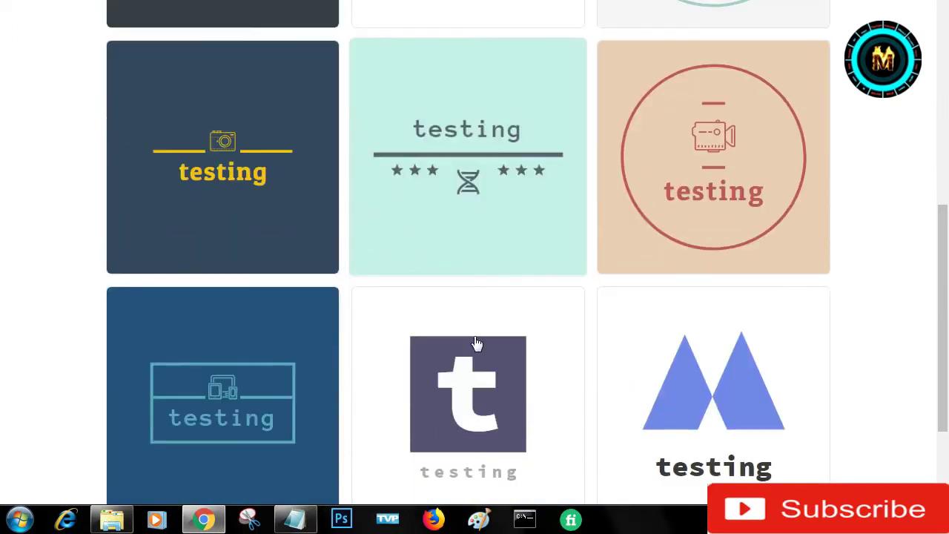
scroll(477, 344, "down", 3)
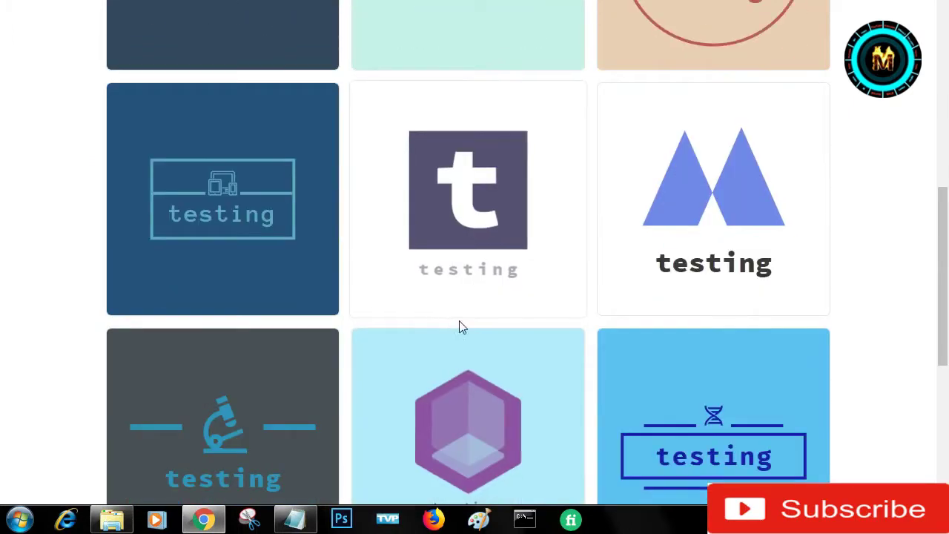
scroll(492, 326, "down", 2)
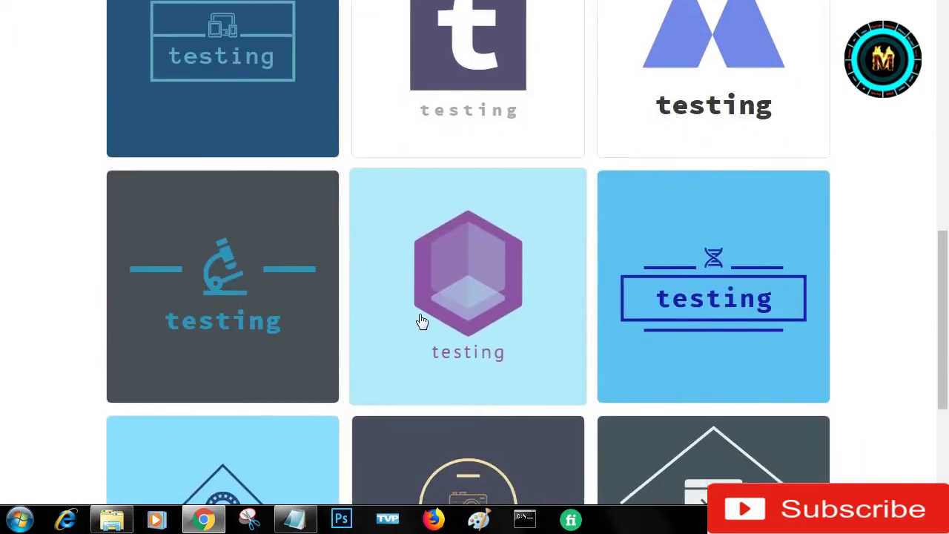
scroll(421, 320, "down", 2)
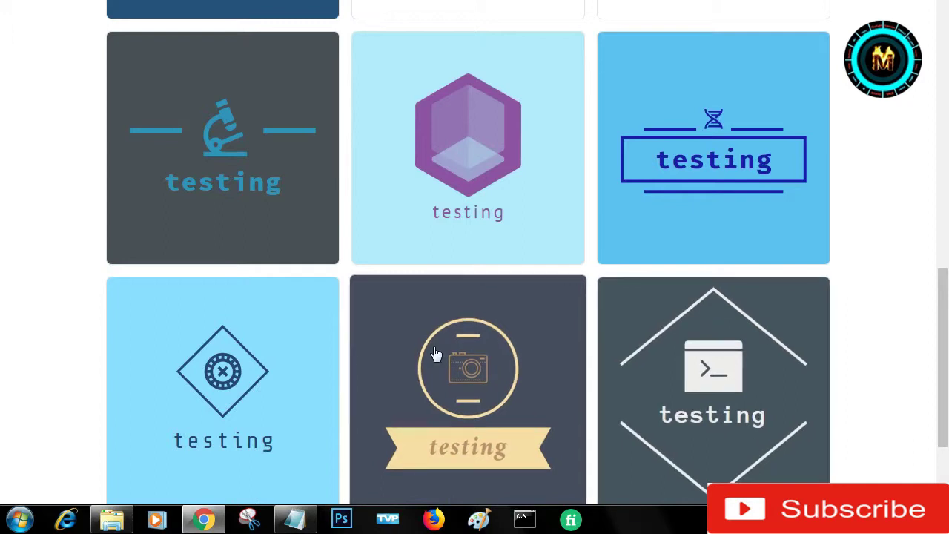
scroll(437, 358, "down", 2)
scroll(507, 329, "up", 1)
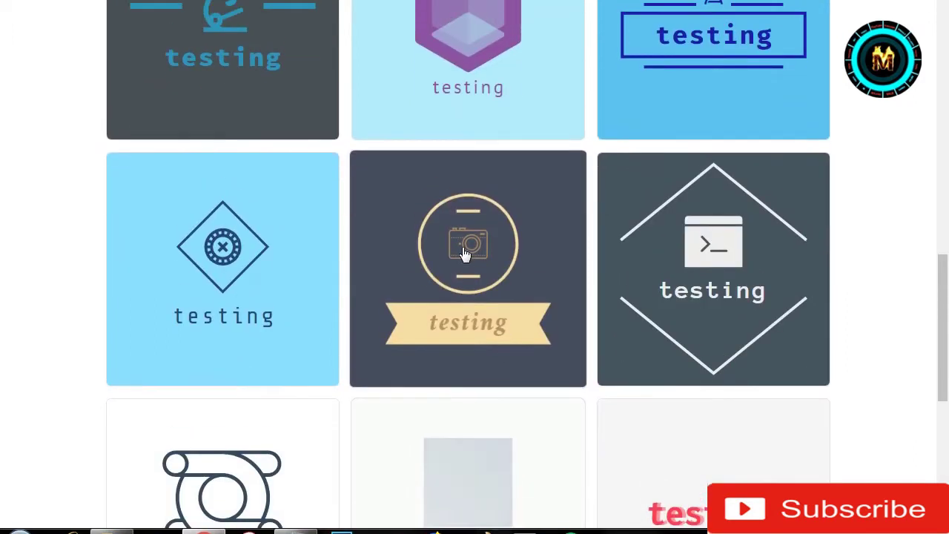
- Open the camera ribbon logo in the editor and retype the business name as 'testing'
left_click(501, 274)
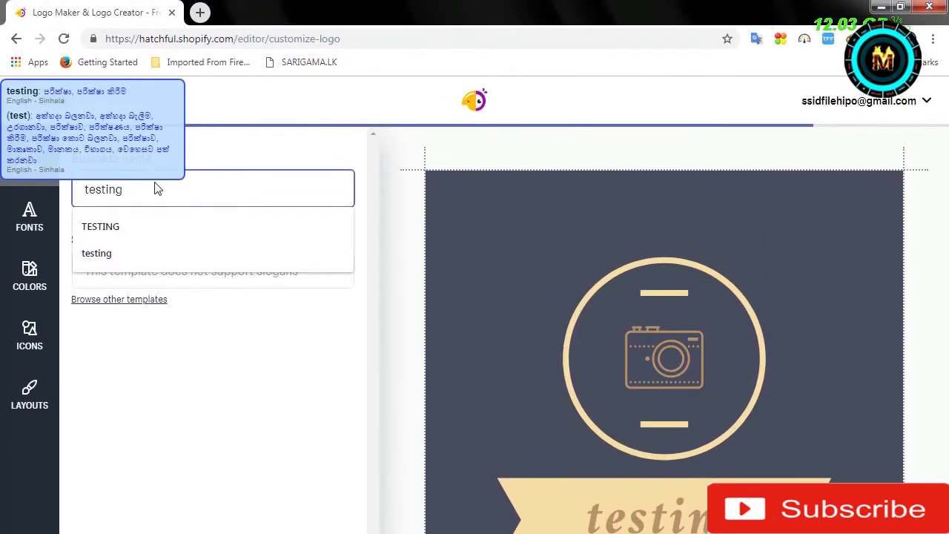
left_click(149, 187)
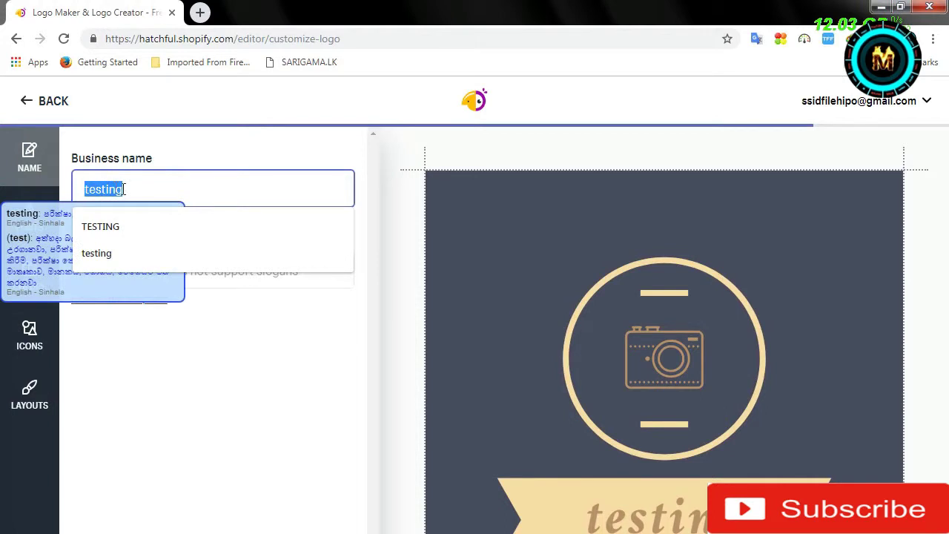
type("help")
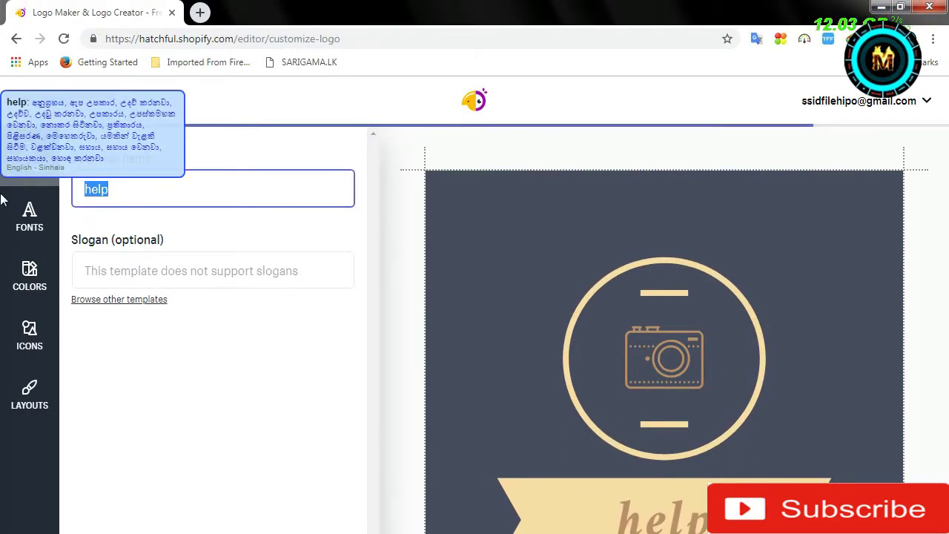
type("testing")
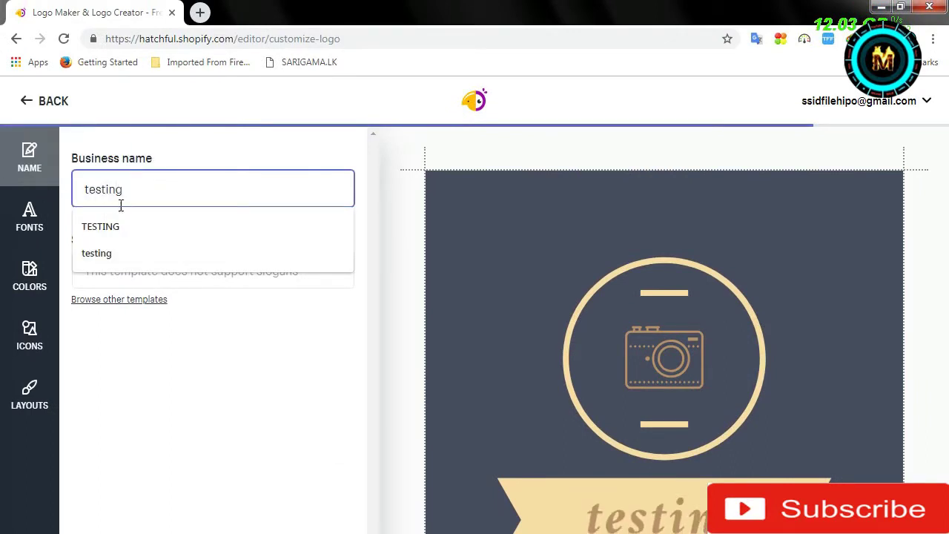
left_click(198, 349)
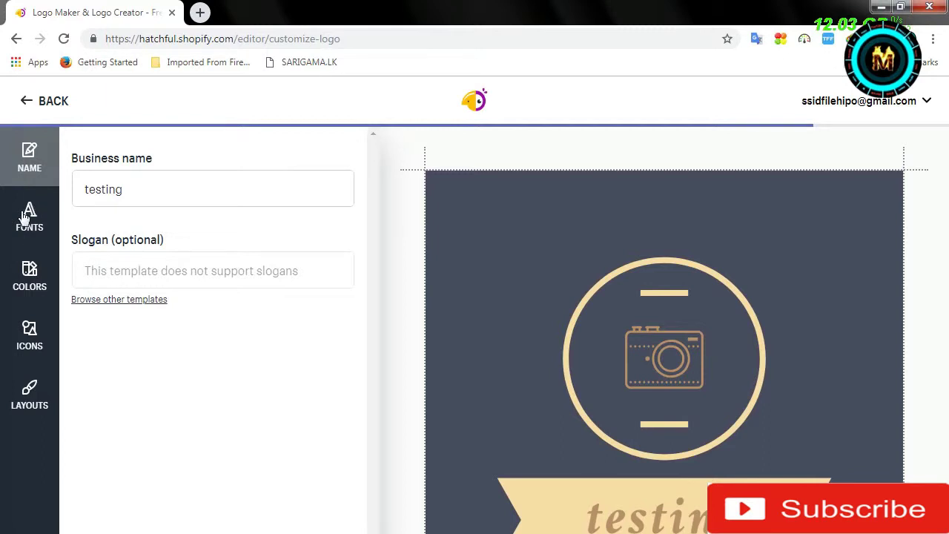
- Apply the second, monospace font to the 'testing' text and return to the Name panel
left_click(29, 227)
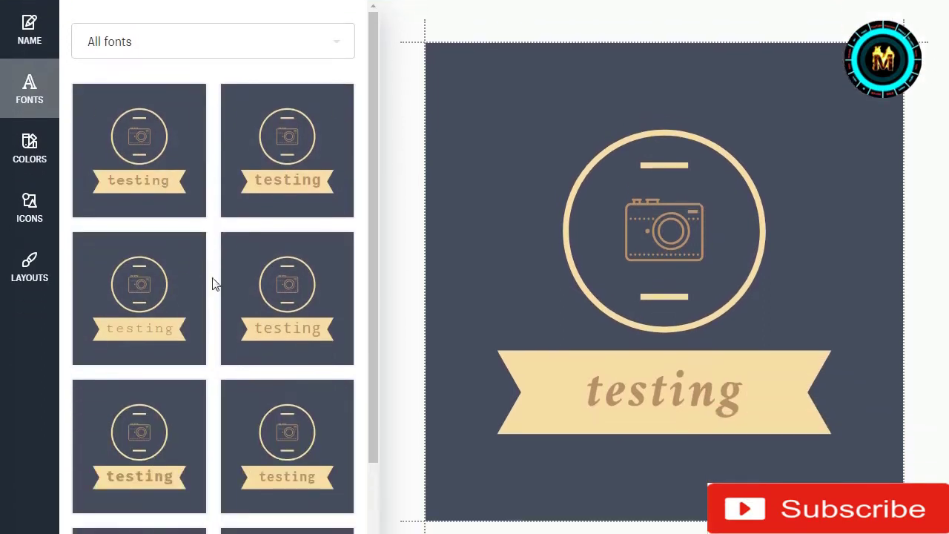
scroll(245, 312, "down", 1)
left_click(268, 282)
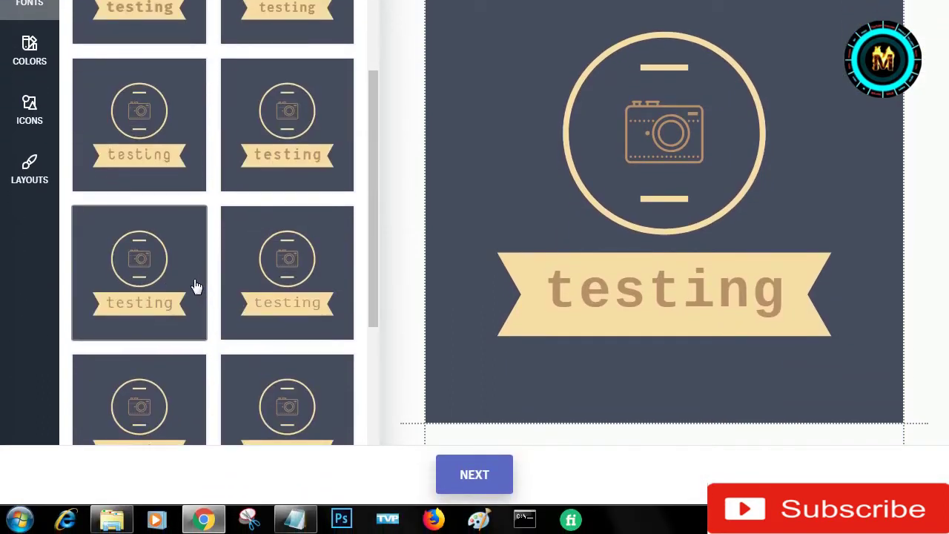
scroll(196, 287, "down", 1)
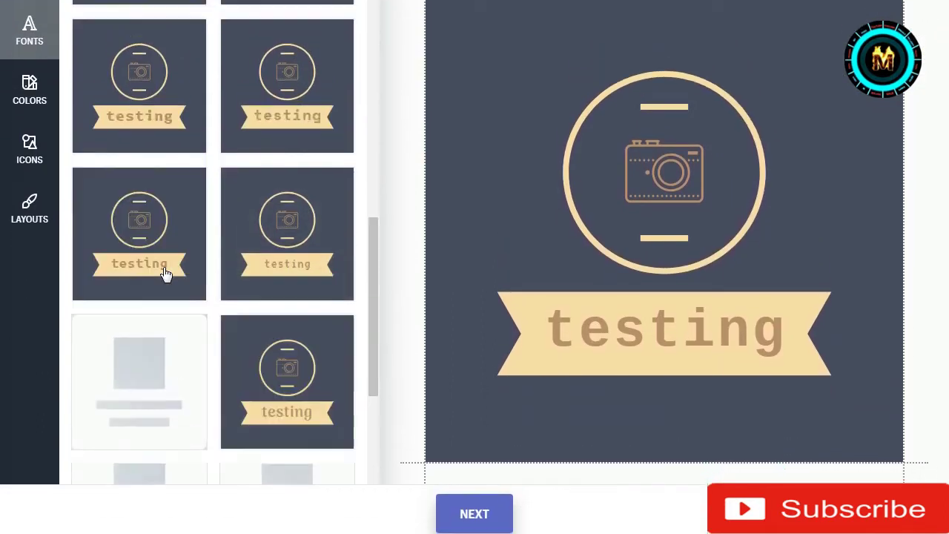
scroll(164, 272, "up", 6)
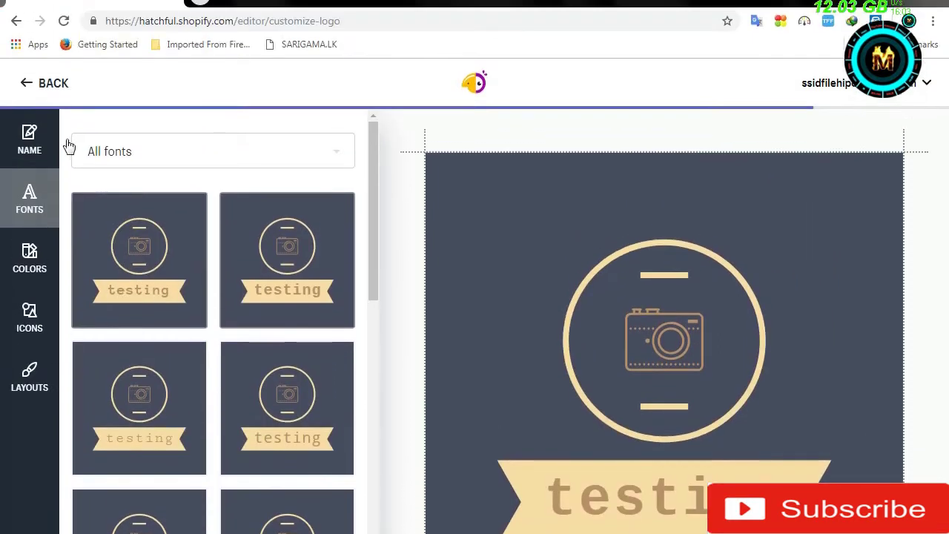
left_click(34, 139)
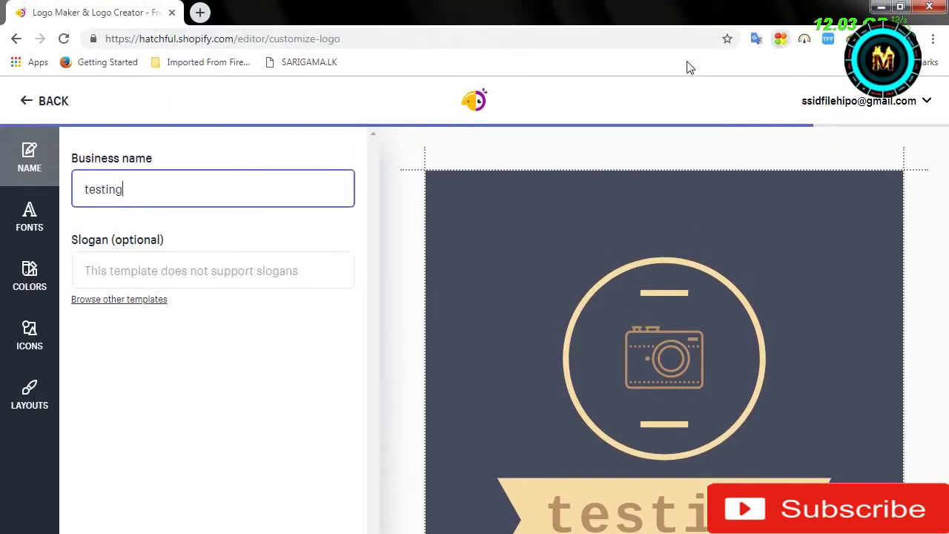
- Re-enter the business name as 'testing' after stray Sinhala input, then show font previews again
left_click(192, 189)
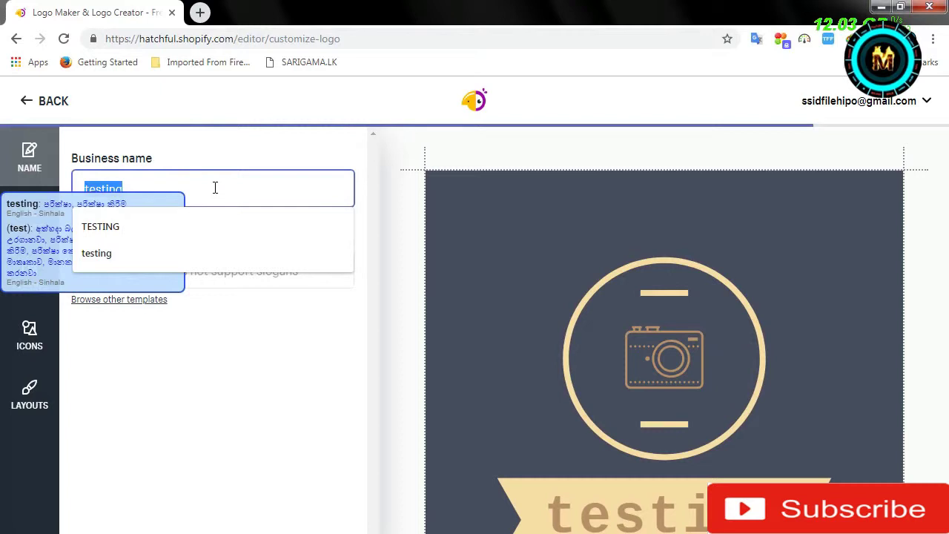
type("අම")
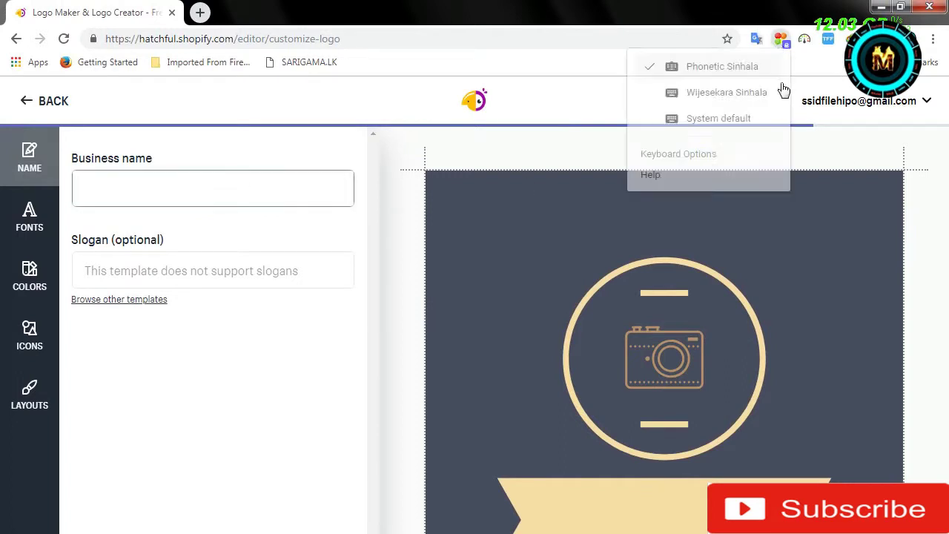
left_click(710, 121)
left_click(191, 205)
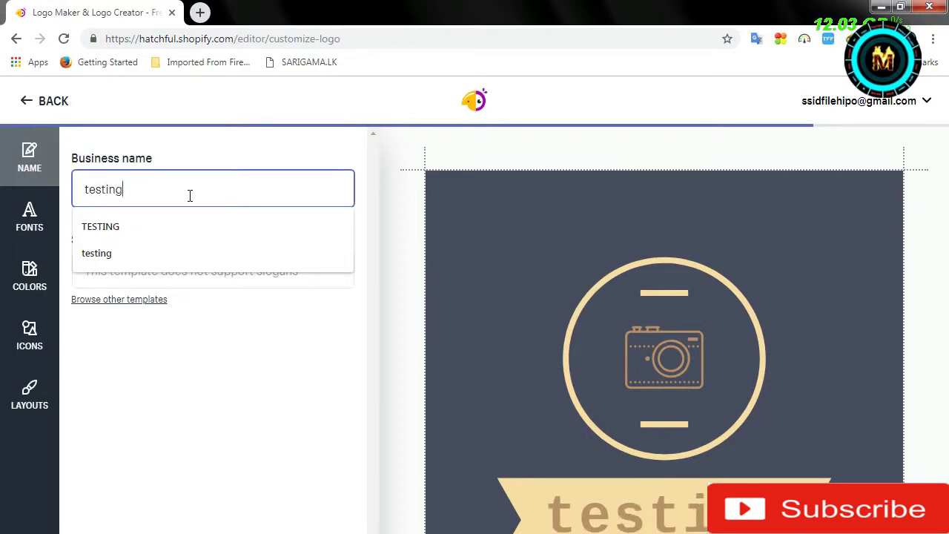
left_click(39, 234)
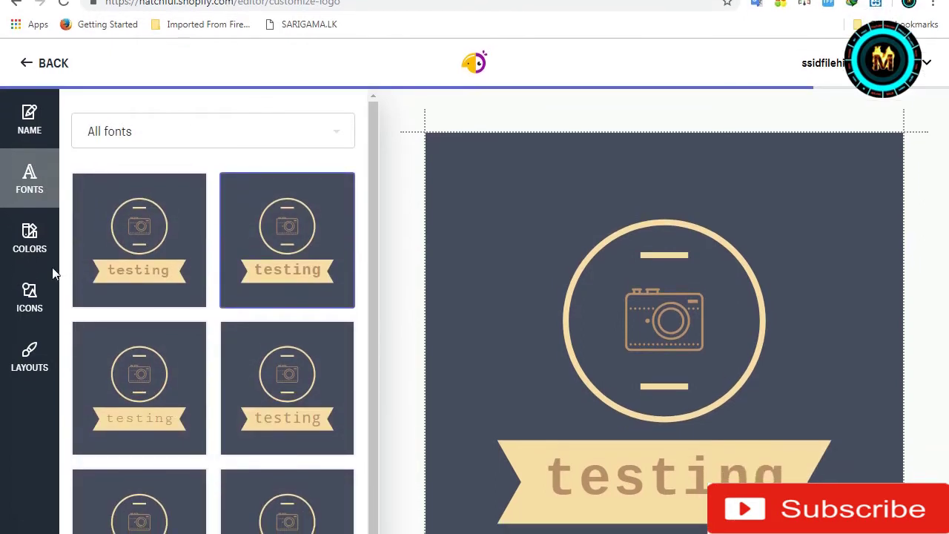
- Apply the dark charcoal colour scheme with teal circle and ribbon and white text
left_click(32, 267)
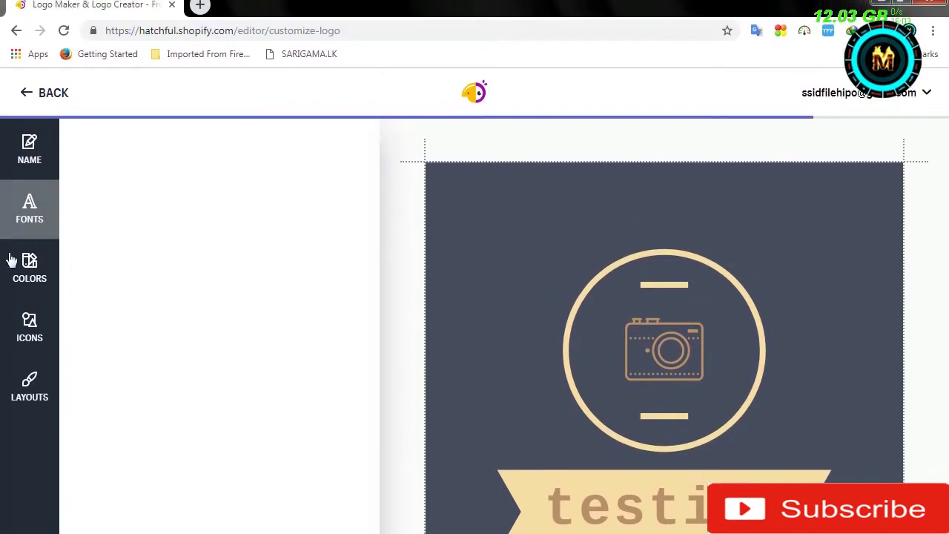
scroll(173, 366, "down", 2)
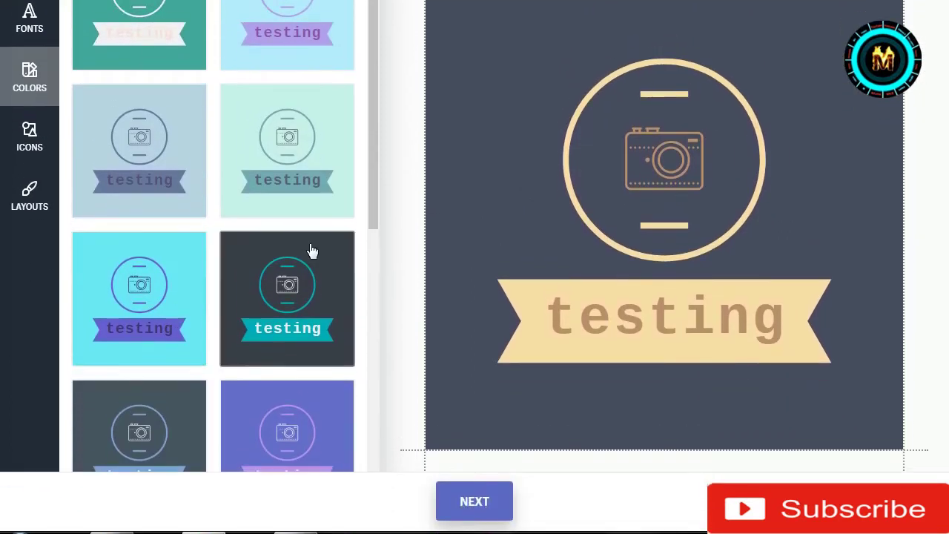
scroll(311, 267, "down", 5)
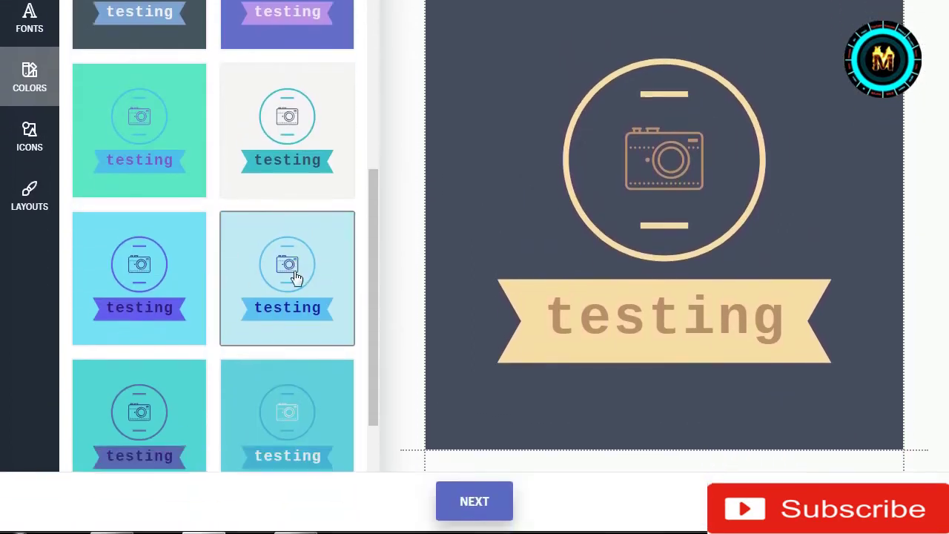
scroll(289, 278, "down", 4)
scroll(218, 272, "down", 7)
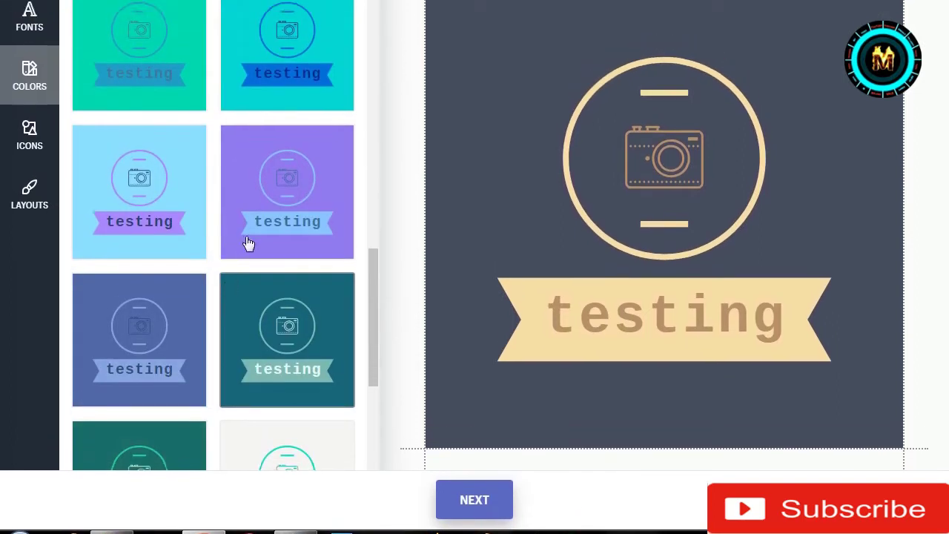
scroll(248, 259, "down", 2)
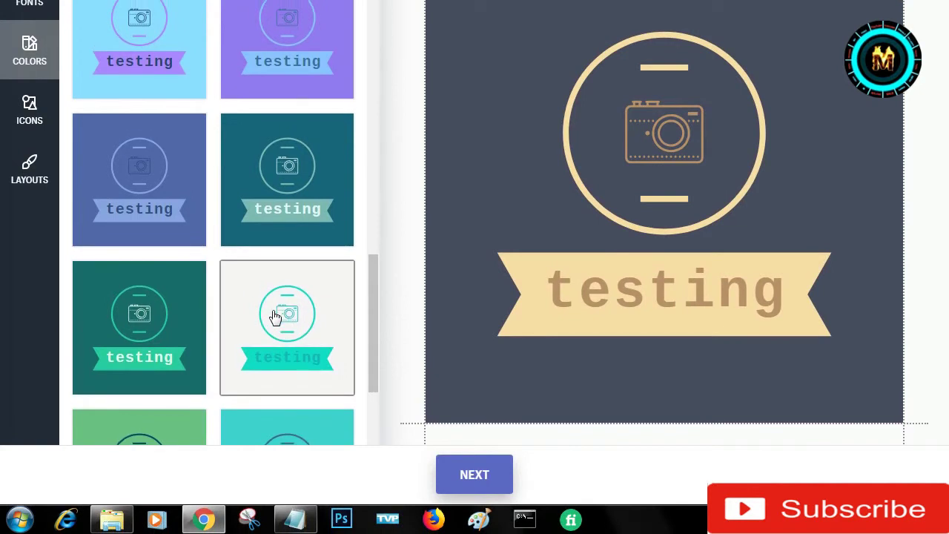
scroll(274, 318, "up", 10)
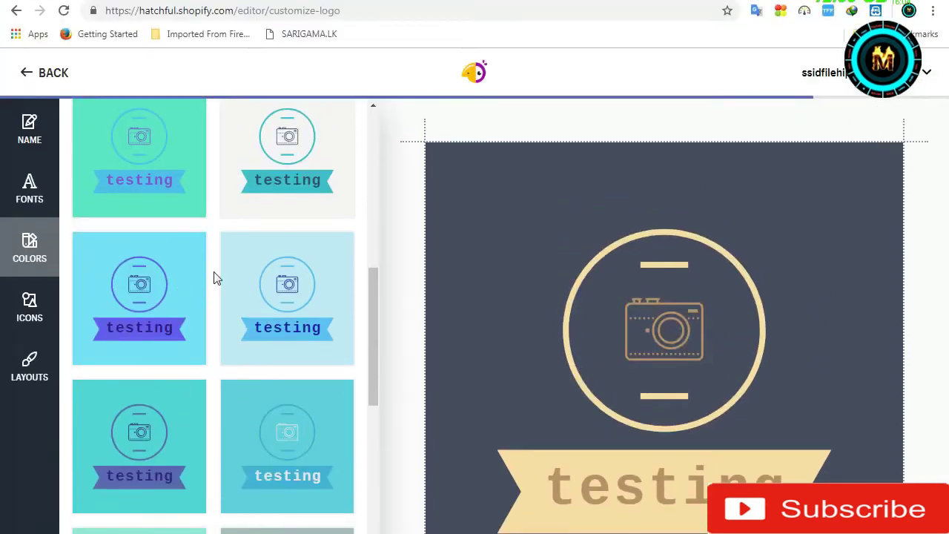
scroll(215, 278, "up", 5)
left_click(295, 246)
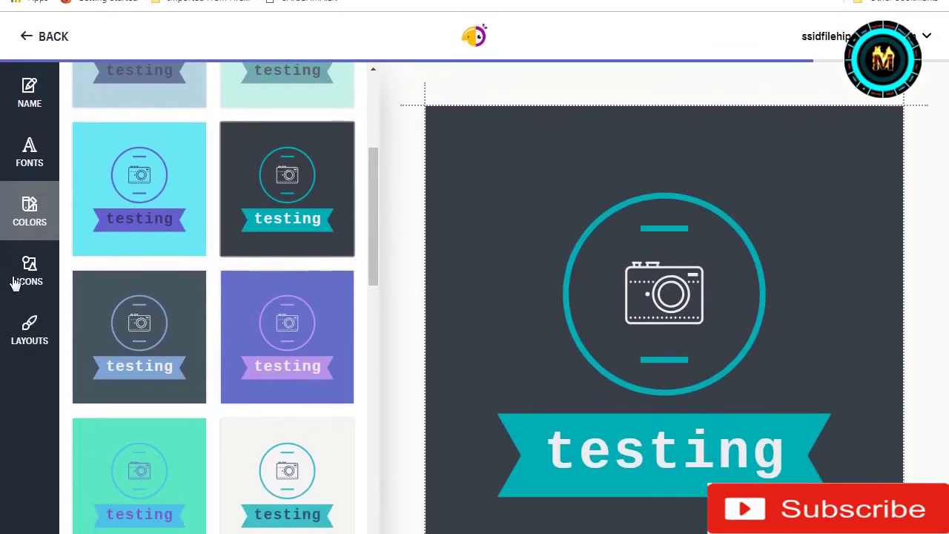
left_click(29, 276)
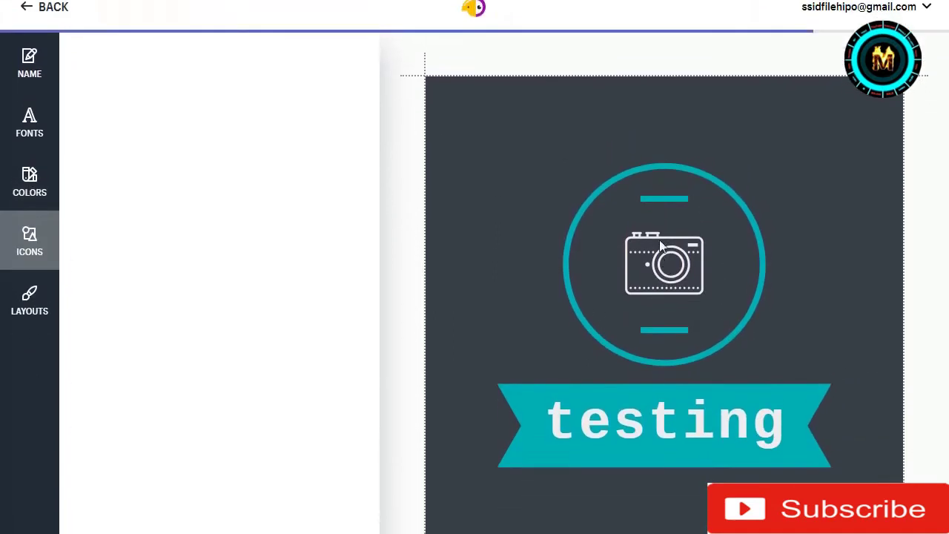
- Try the bomb, mask, soundwave and bat icons on the badge
left_click(319, 255)
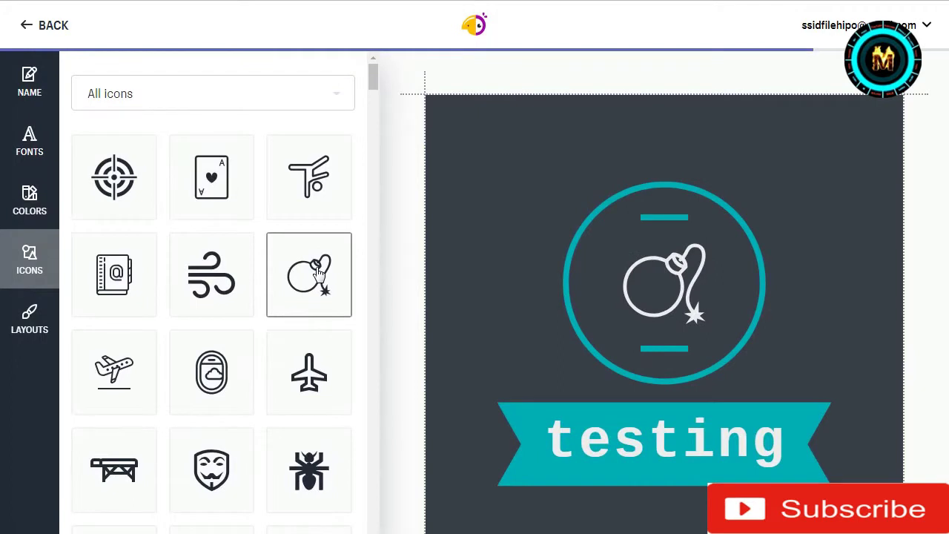
scroll(248, 356, "down", 4)
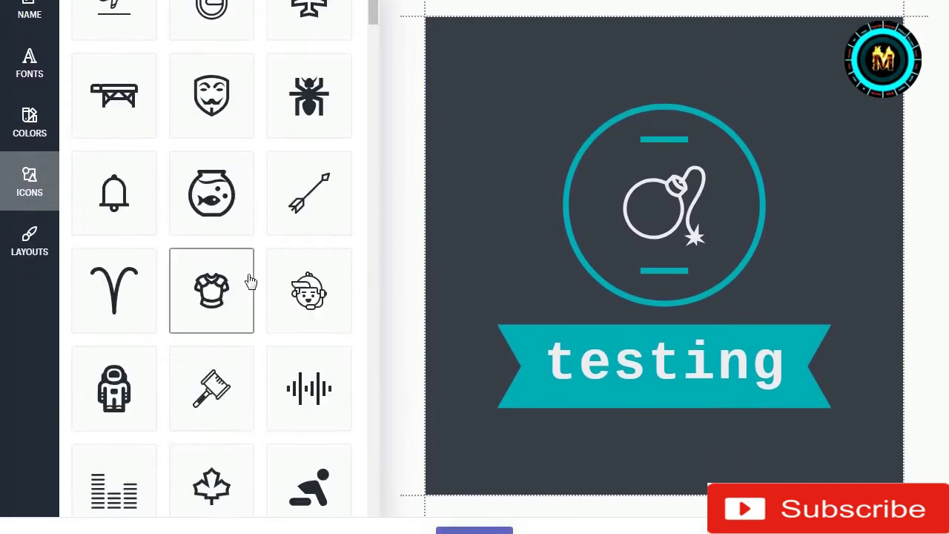
left_click(232, 254)
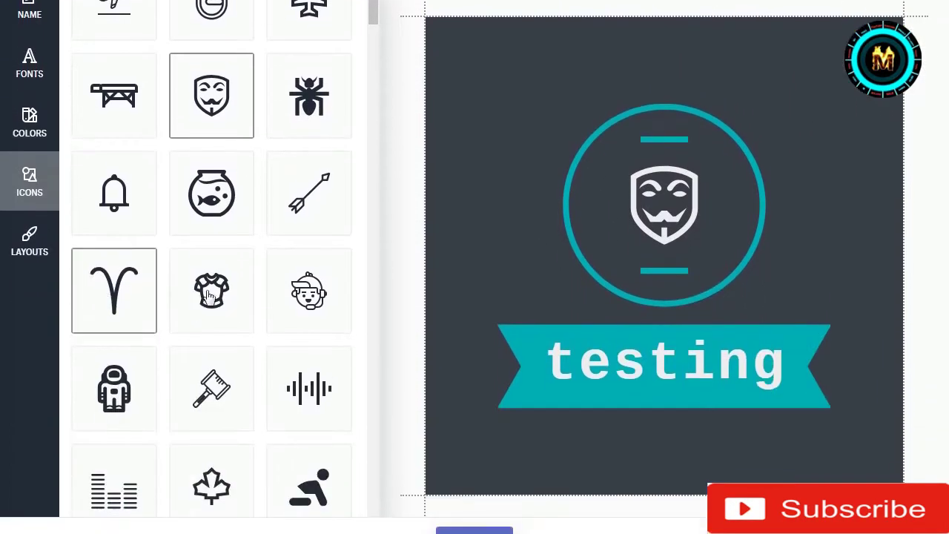
scroll(214, 269, "down", 2)
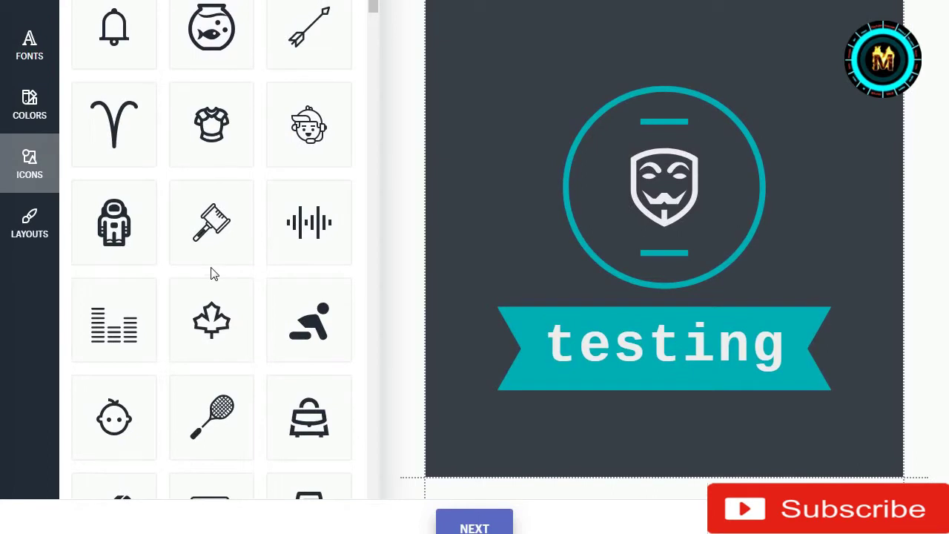
scroll(212, 273, "down", 1)
scroll(278, 256, "down", 1)
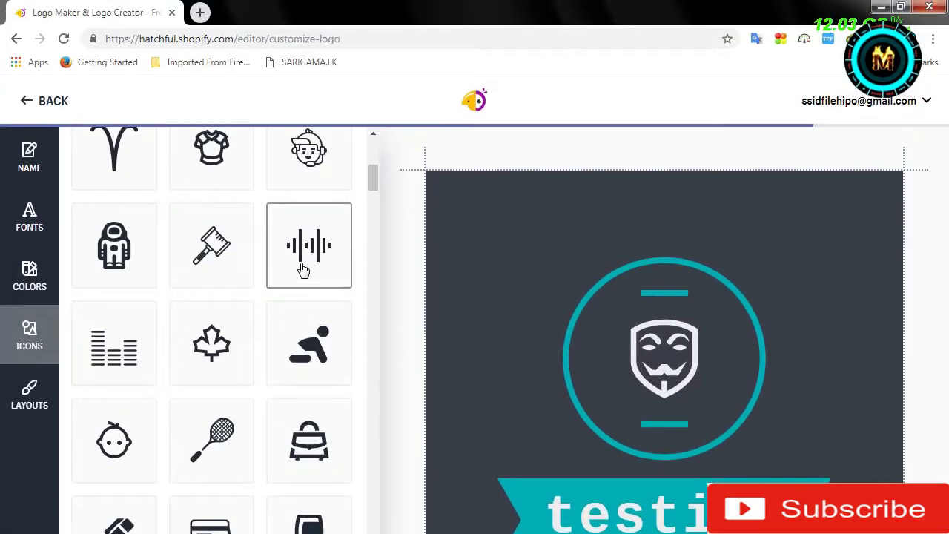
left_click(303, 270)
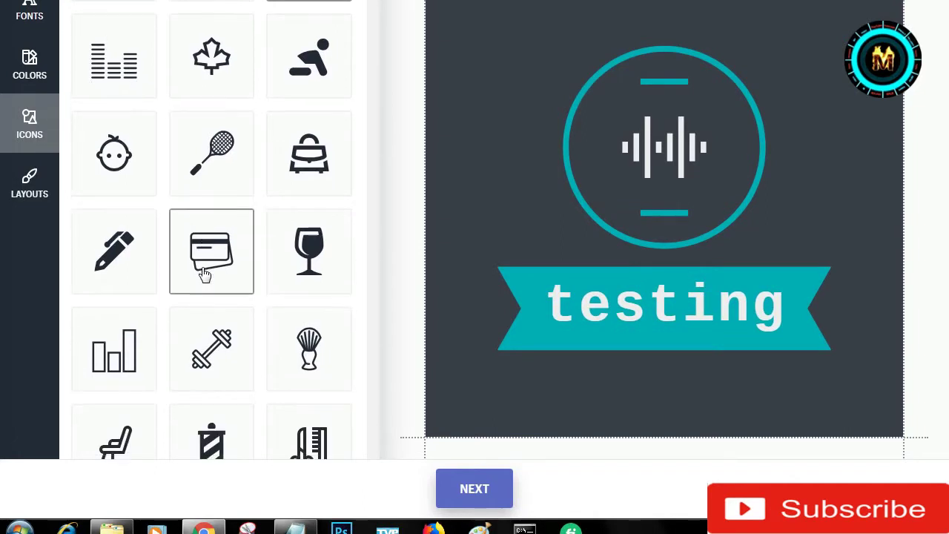
scroll(204, 276, "down", 1)
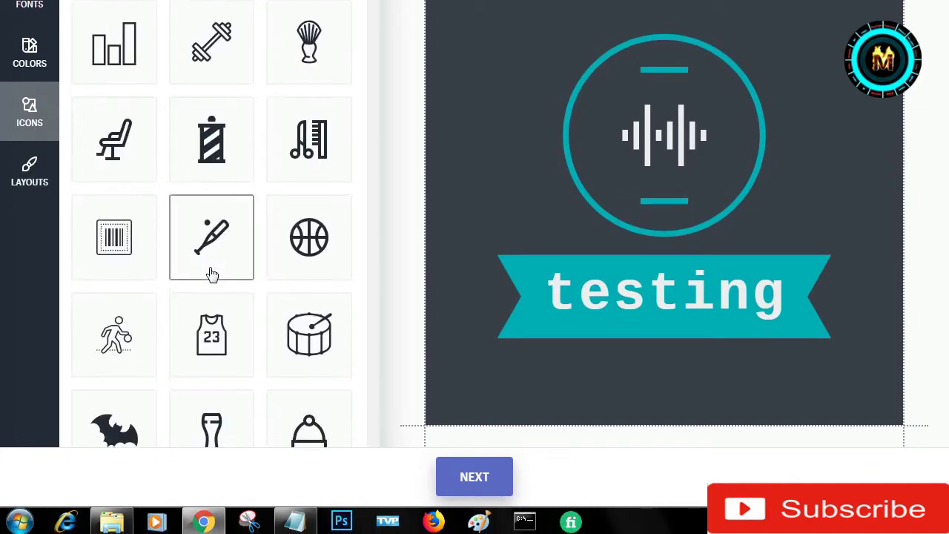
scroll(212, 275, "down", 3)
scroll(217, 275, "down", 1)
left_click(119, 219)
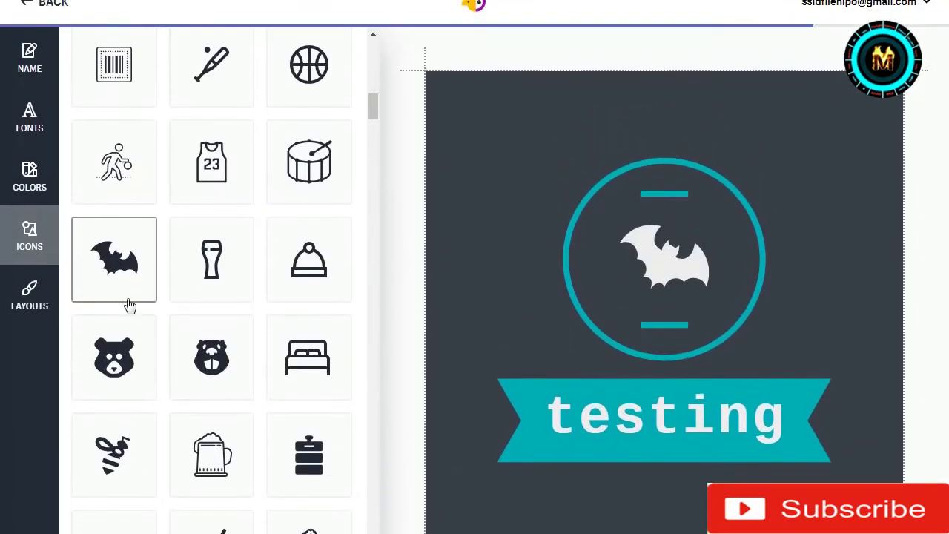
- Try the pig and bird icons, then settle on the ram head icon
scroll(215, 244, "down", 5)
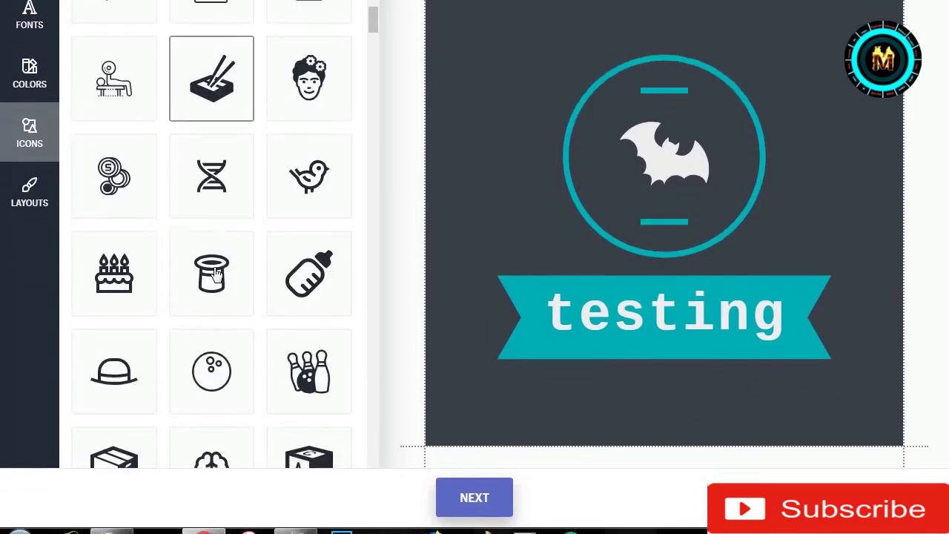
scroll(277, 282, "down", 5)
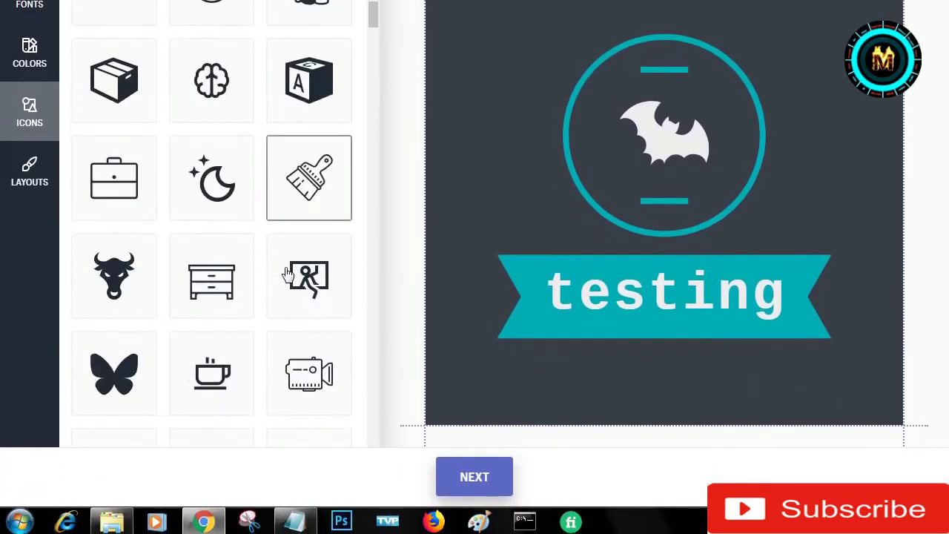
scroll(265, 297, "down", 2)
scroll(266, 309, "down", 3)
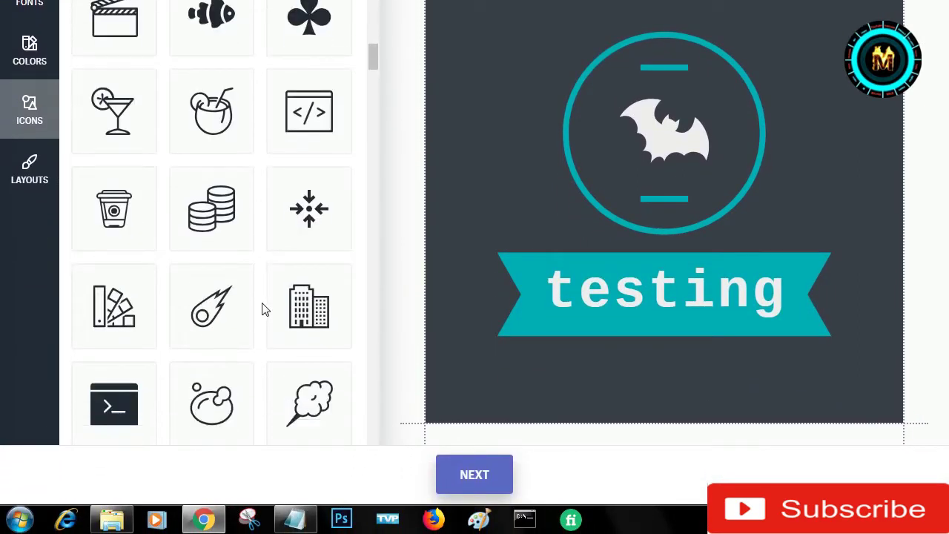
scroll(266, 309, "down", 2)
scroll(264, 305, "down", 3)
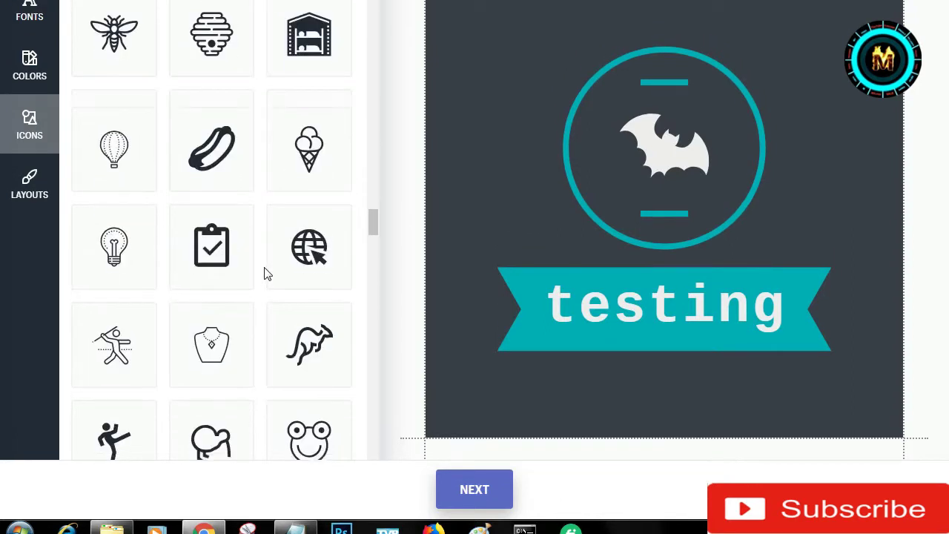
scroll(265, 273, "down", 3)
scroll(272, 273, "down", 2)
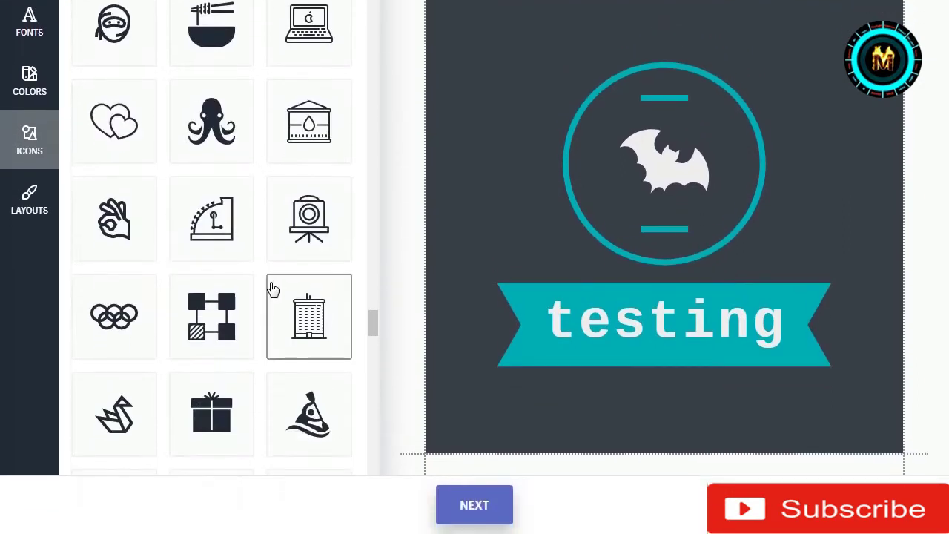
scroll(271, 281, "down", 6)
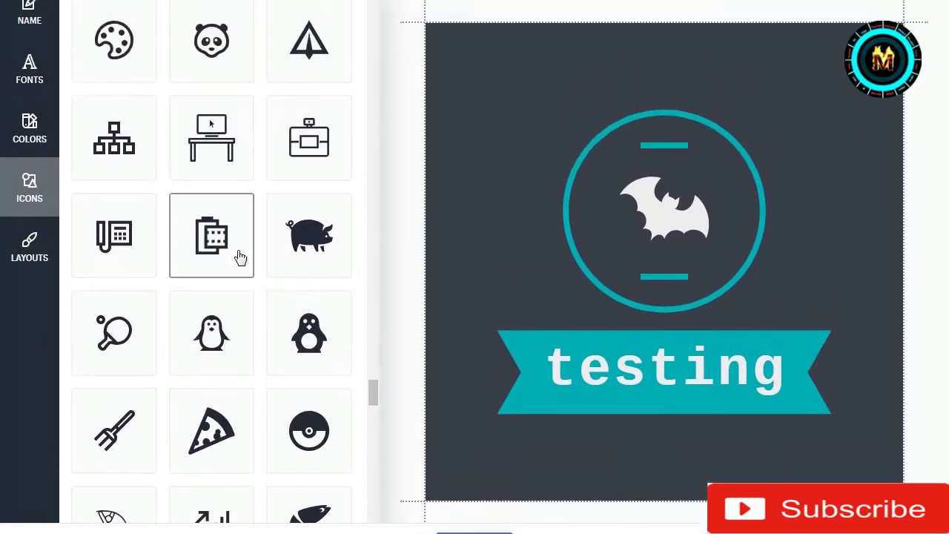
left_click(309, 235)
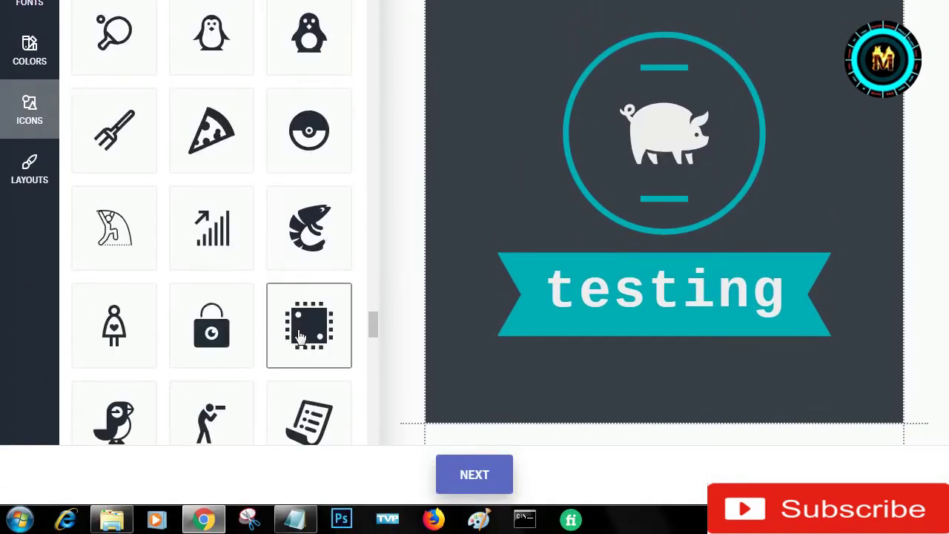
left_click(139, 224)
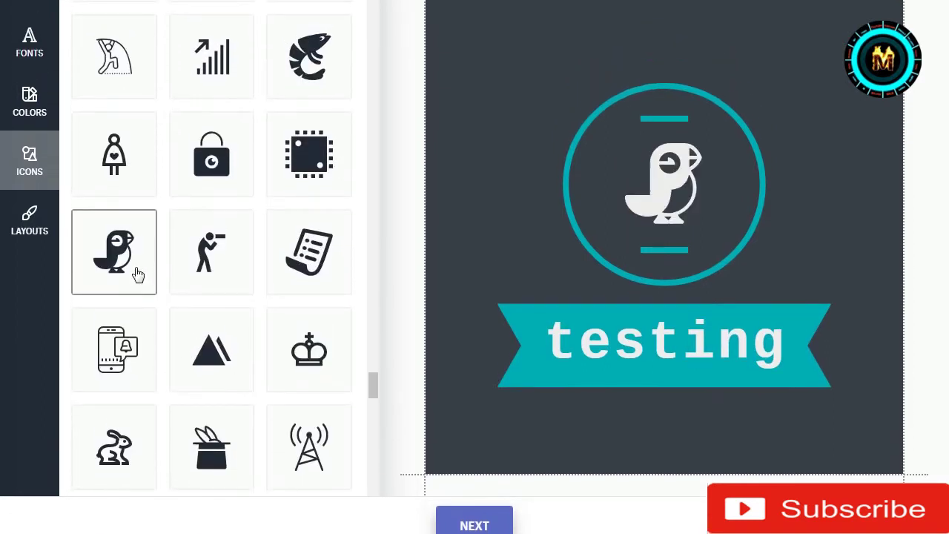
scroll(191, 344, "down", 3)
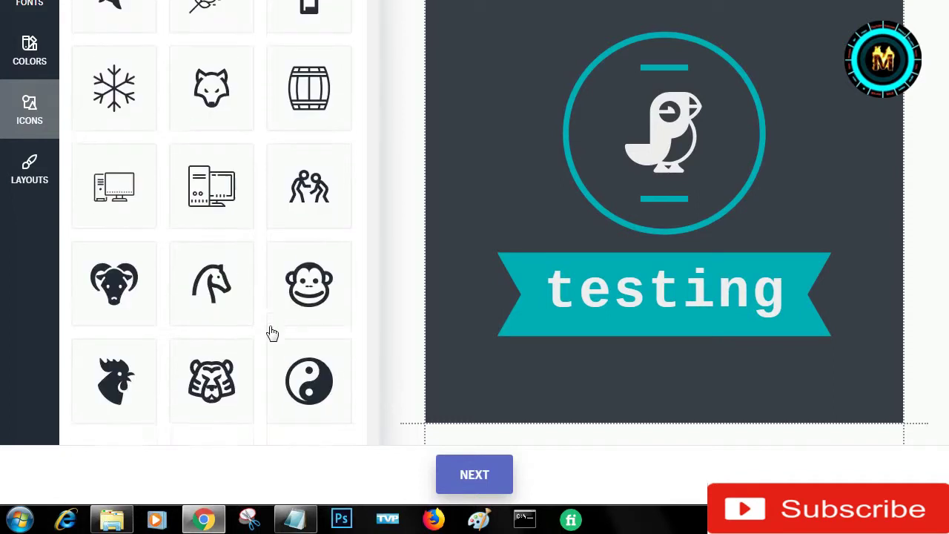
left_click(108, 278)
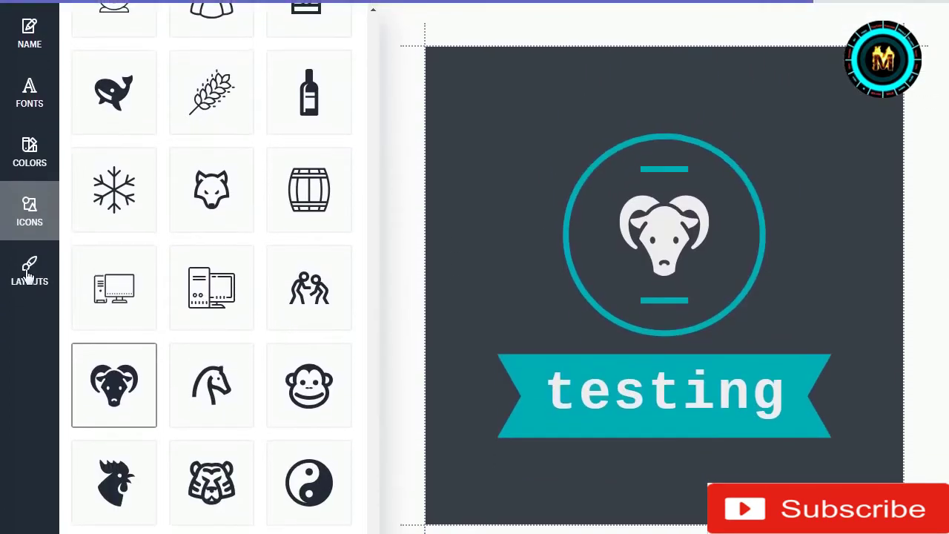
- Compare the circle-less layout, then restore the ram badge's circled layout
left_click(34, 279)
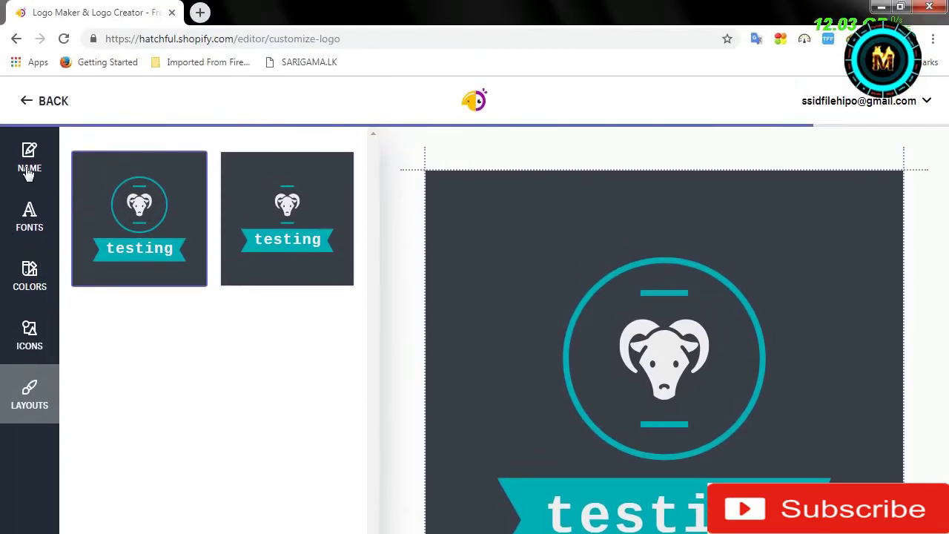
left_click(28, 67)
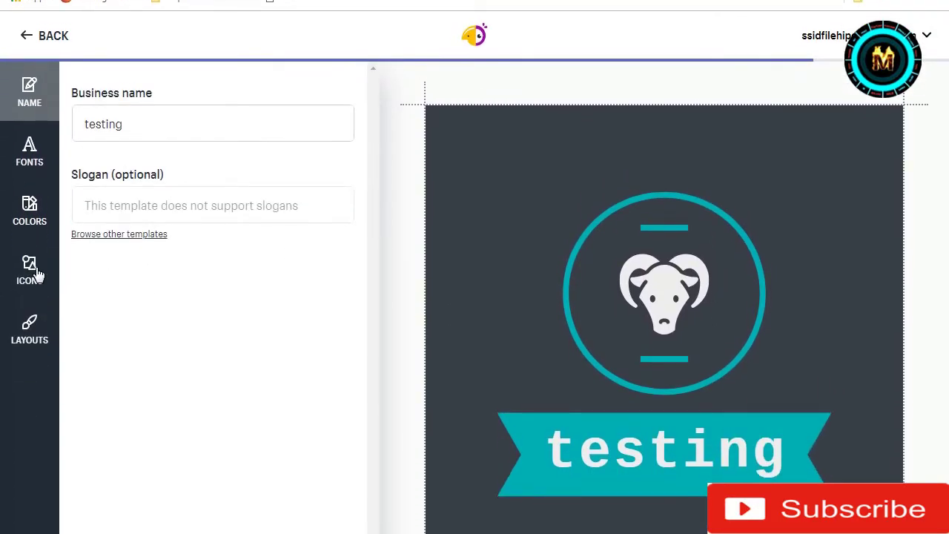
left_click(41, 329)
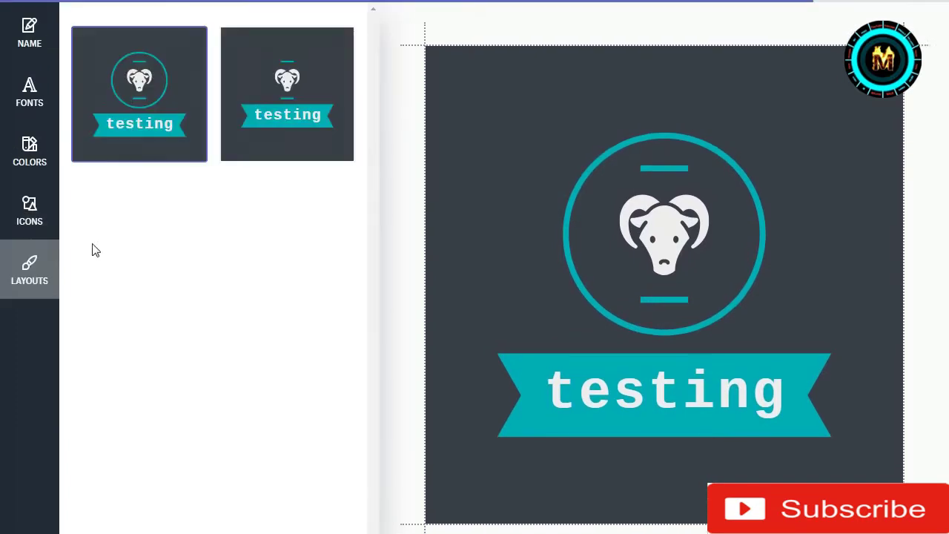
left_click(307, 76)
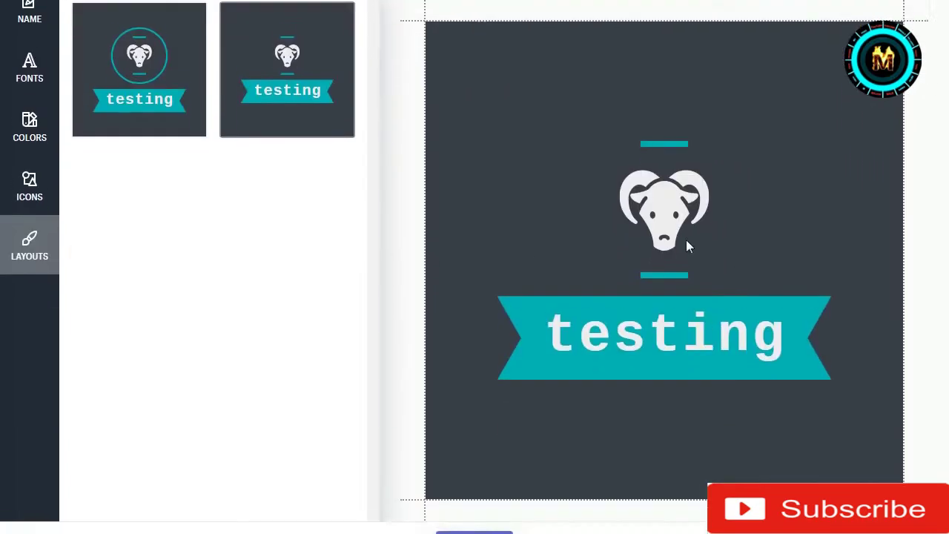
left_click(165, 104)
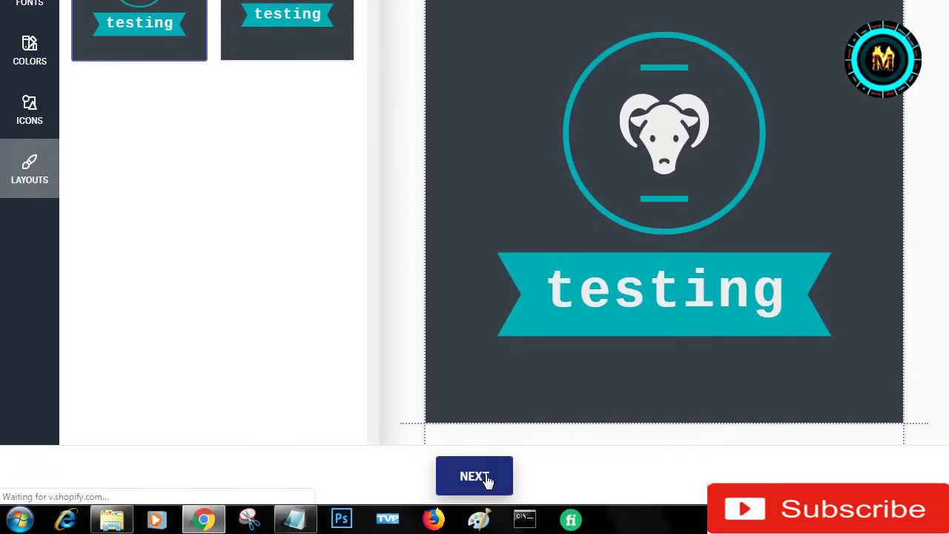
- Finish editing, then scroll back up to the 'Included in all logo packages' panel
left_click(475, 476)
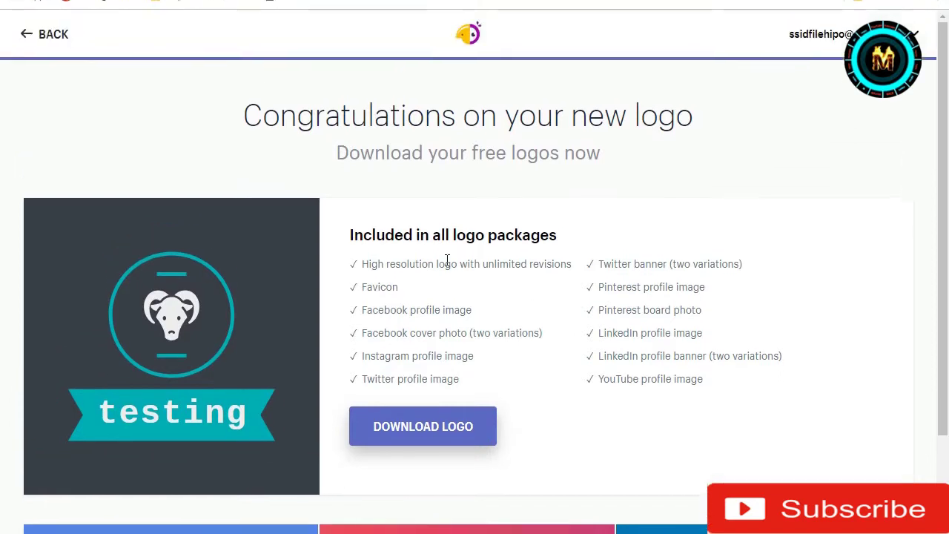
scroll(445, 263, "down", 4)
scroll(512, 292, "down", 3)
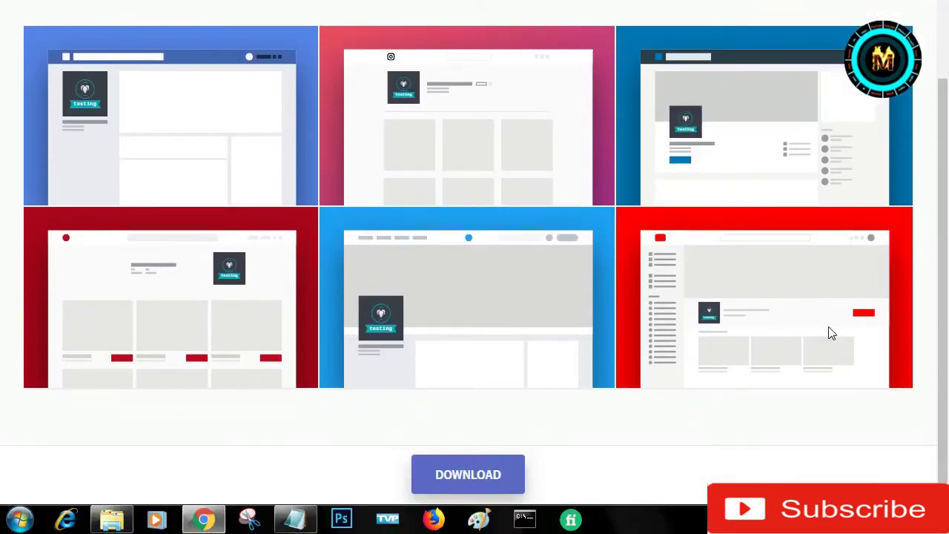
scroll(467, 205, "up", 6)
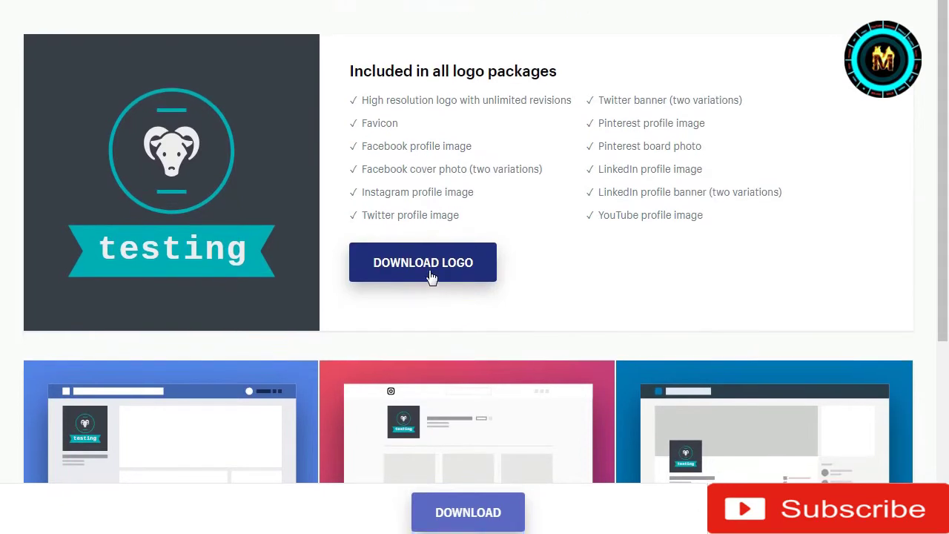
- Download the testing logo package, reaching the 'All done!' Your logos page
left_click(410, 262)
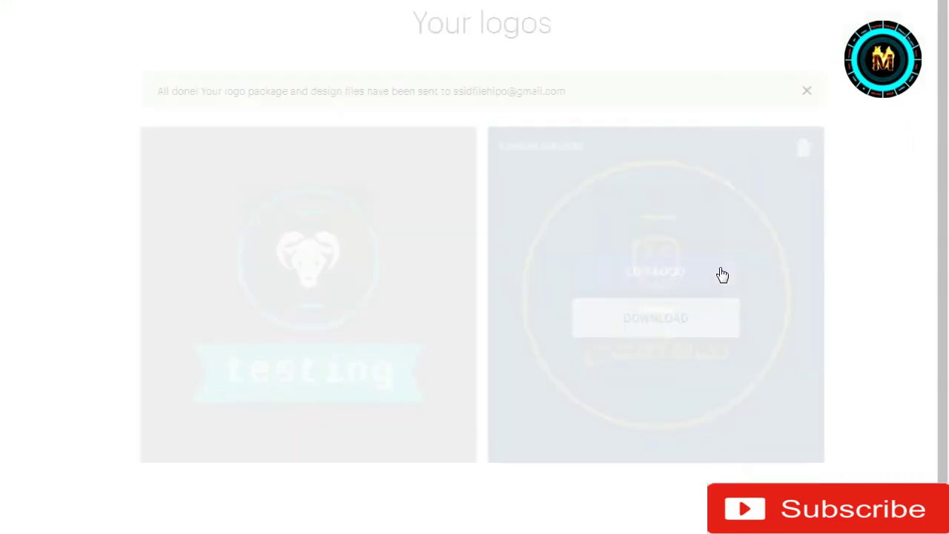
scroll(481, 271, "up", 1)
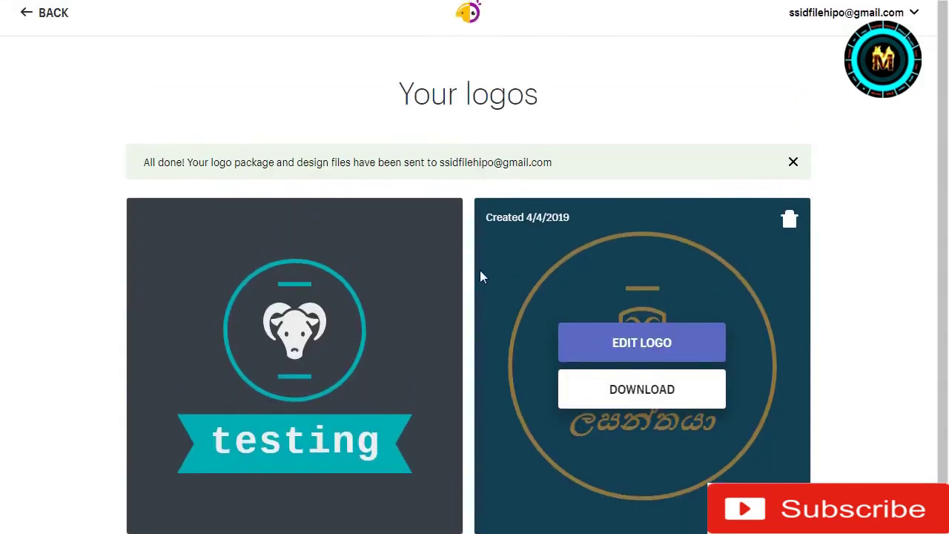
scroll(490, 252, "down", 1)
scroll(800, 226, "up", 1)
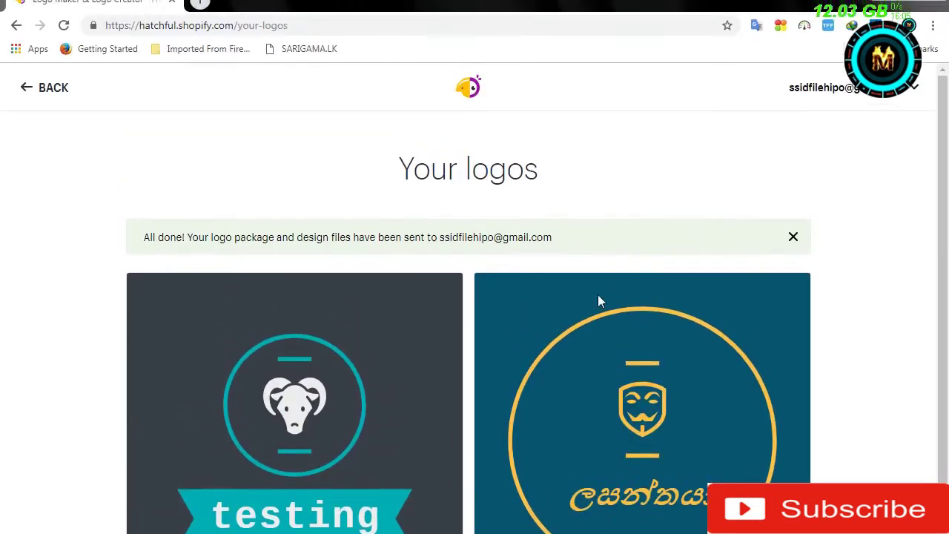
mouse_move(339, 344)
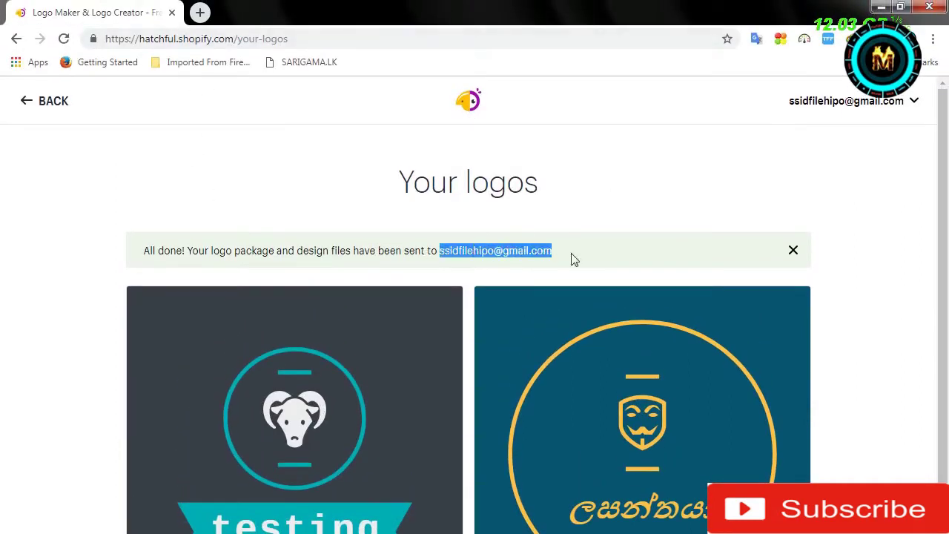
- Open the Hatchful brand assets email in Gmail from a new browser tab
left_click(201, 13)
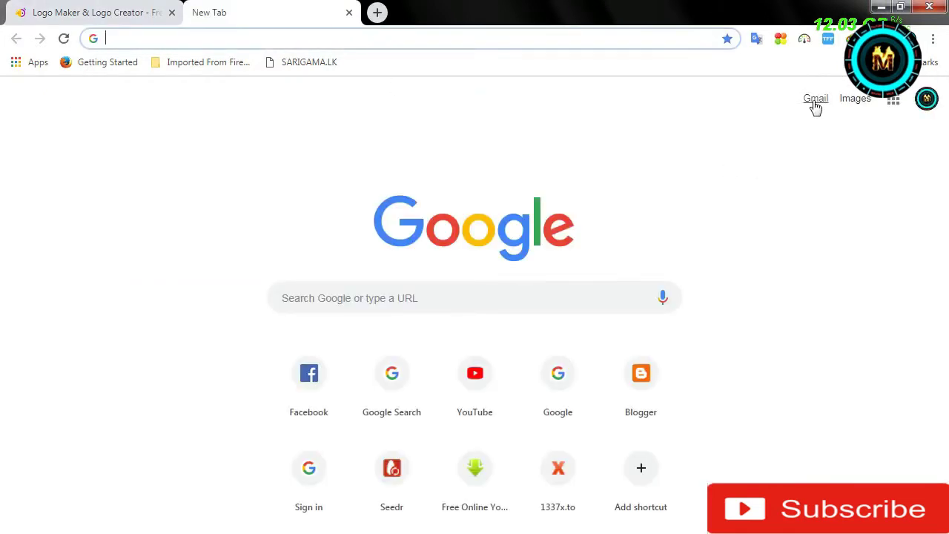
left_click(815, 104)
left_click(469, 217)
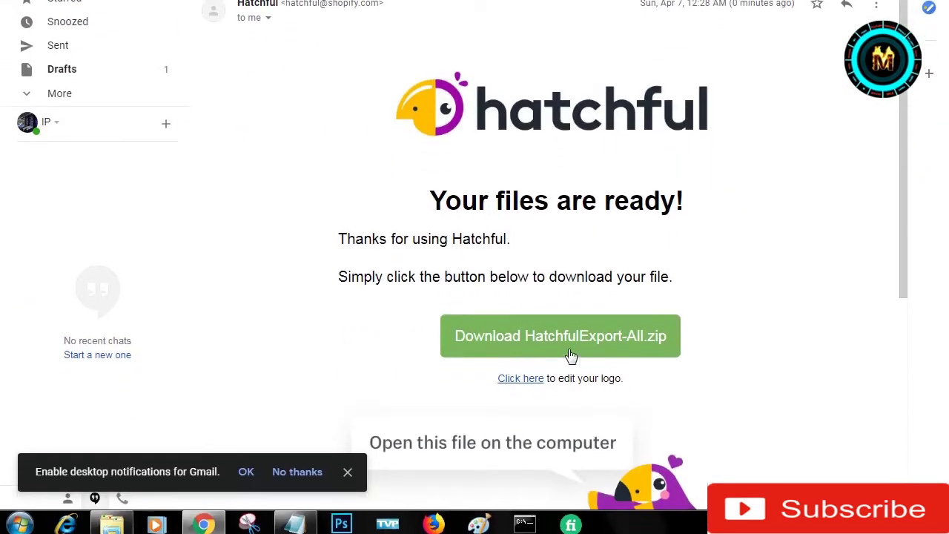
- Save HatchfulExport-All.zip to the Compressed downloads folder and show it in Explorer
left_click(568, 334)
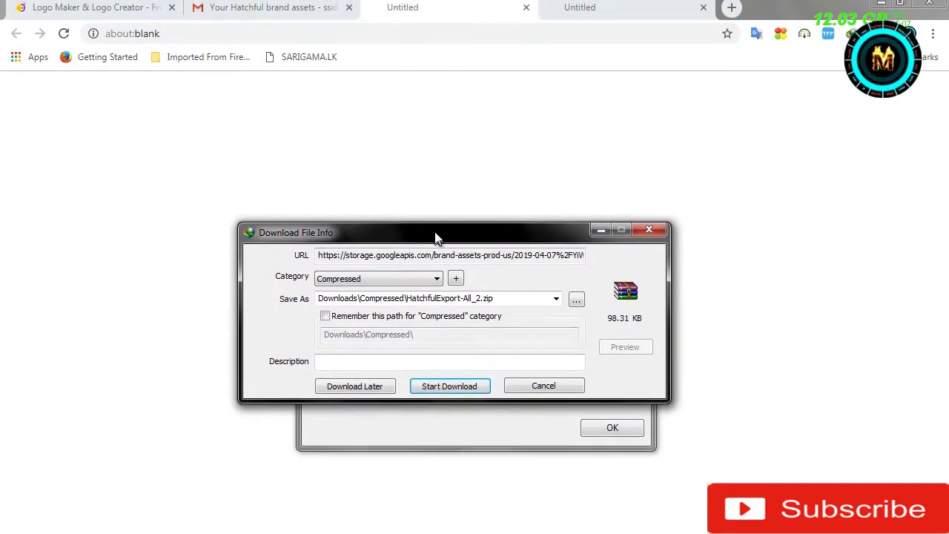
left_click(635, 255)
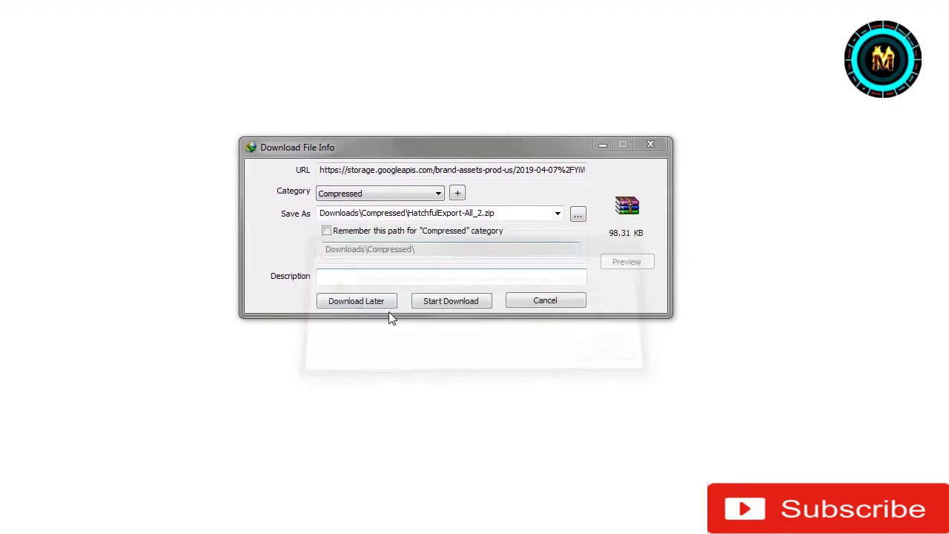
left_click(453, 319)
left_click(531, 273)
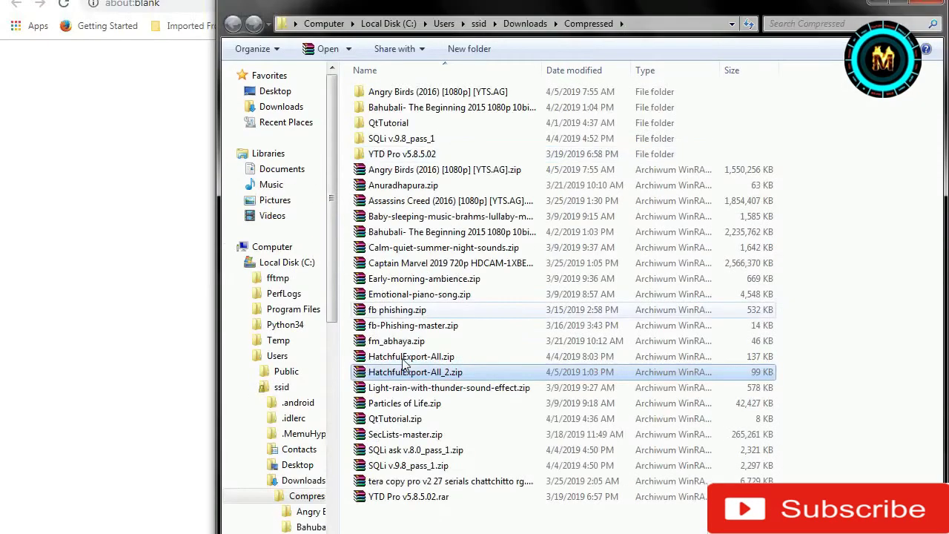
- Extract HatchfulExport-All_2.zip with 7-Zip into a new folder
right_click(406, 267)
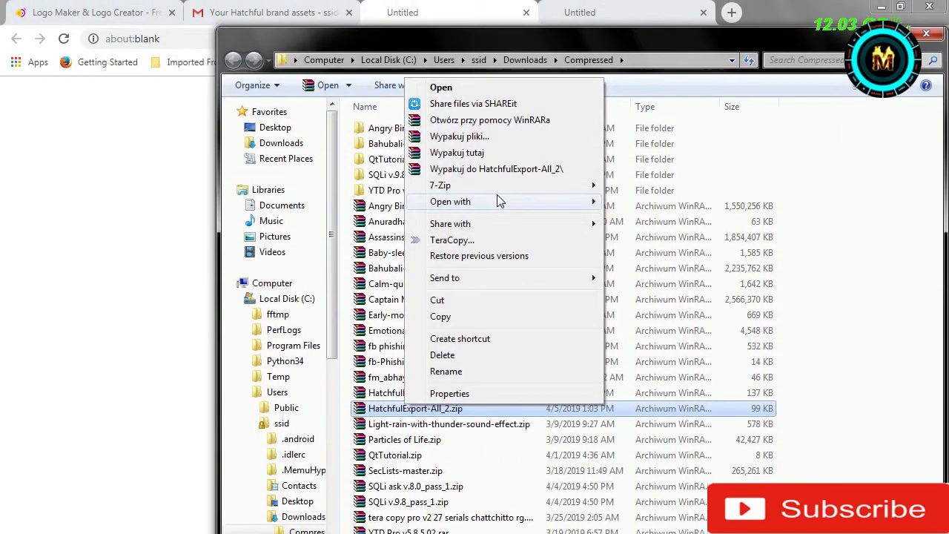
mouse_move(586, 192)
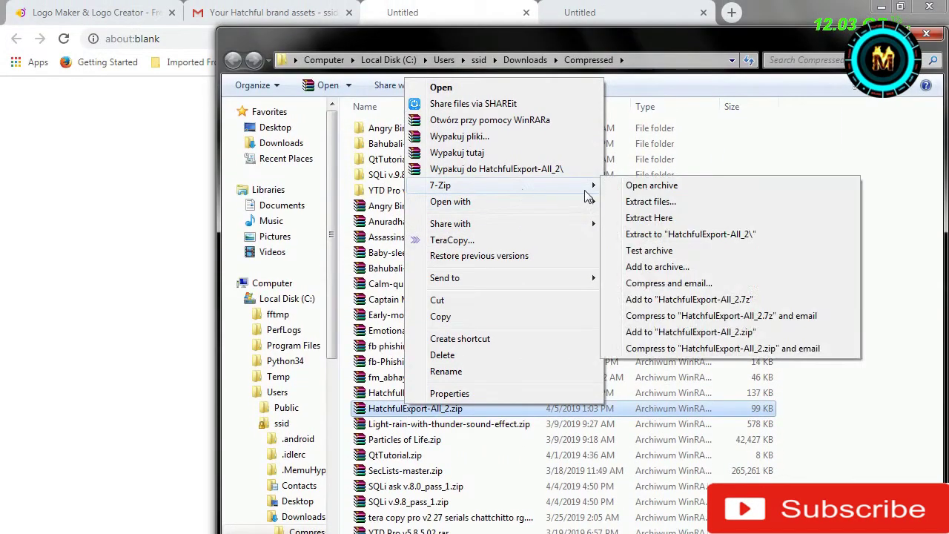
left_click(651, 202)
left_click(432, 439)
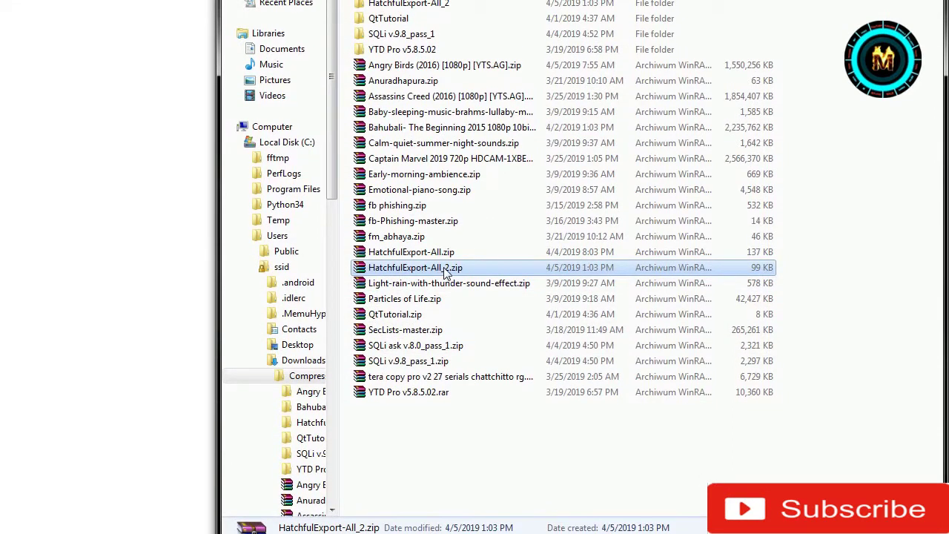
- Check the extracted HatchfulExport-All_2 folder, then drag it onto the desktop
double_click(436, 166)
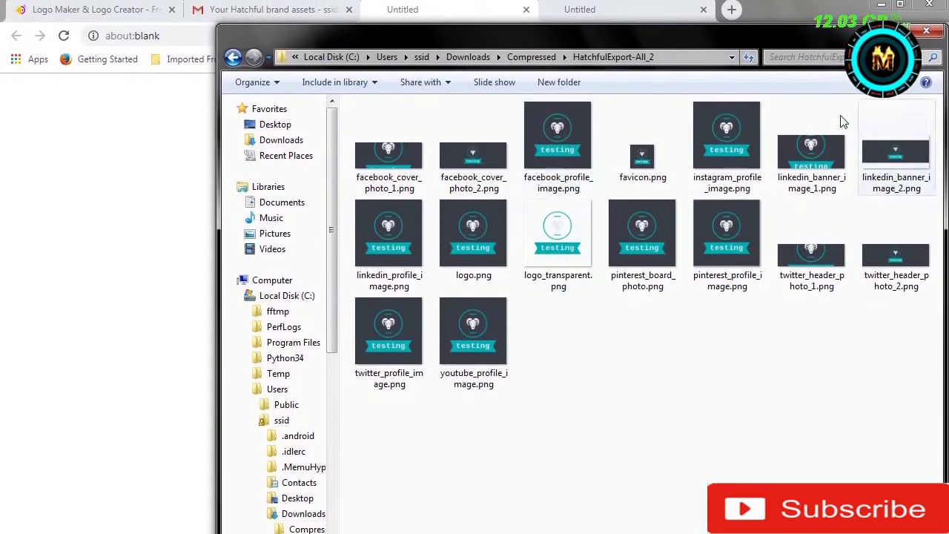
left_click(233, 61)
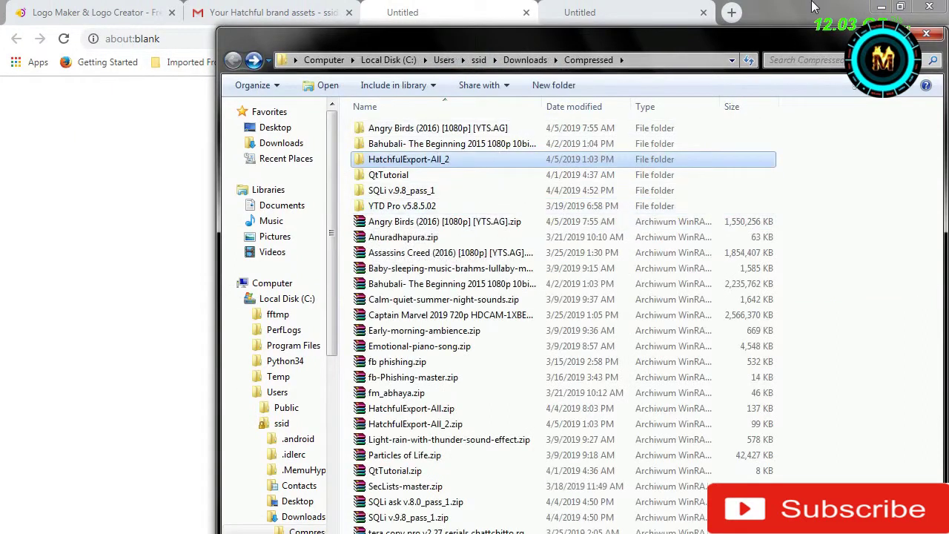
double_click(812, 6)
left_click_drag(400, 158, 161, 428)
left_click_drag(161, 311, 150, 267)
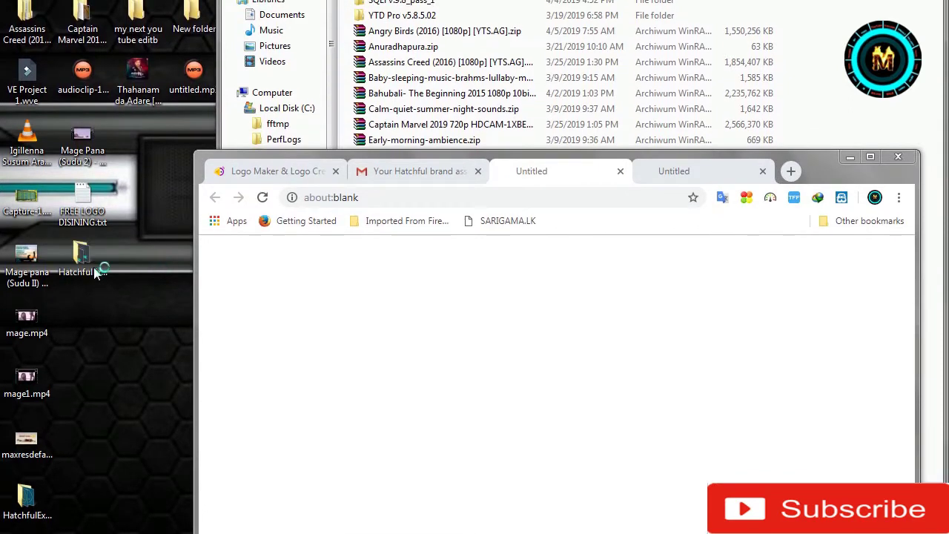
- Refresh the desktop, open HatchfulExport-All_2, and move its window lower-left
right_click(131, 238)
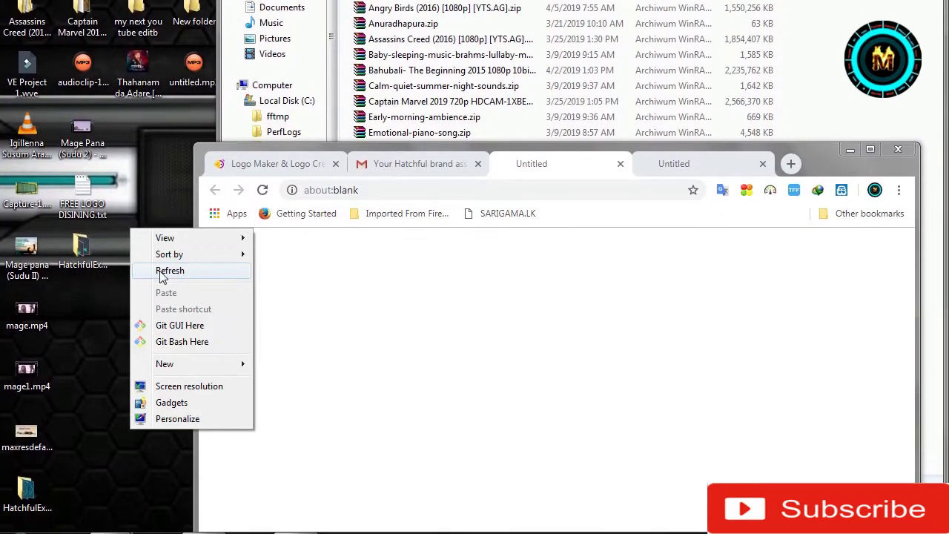
left_click(163, 272)
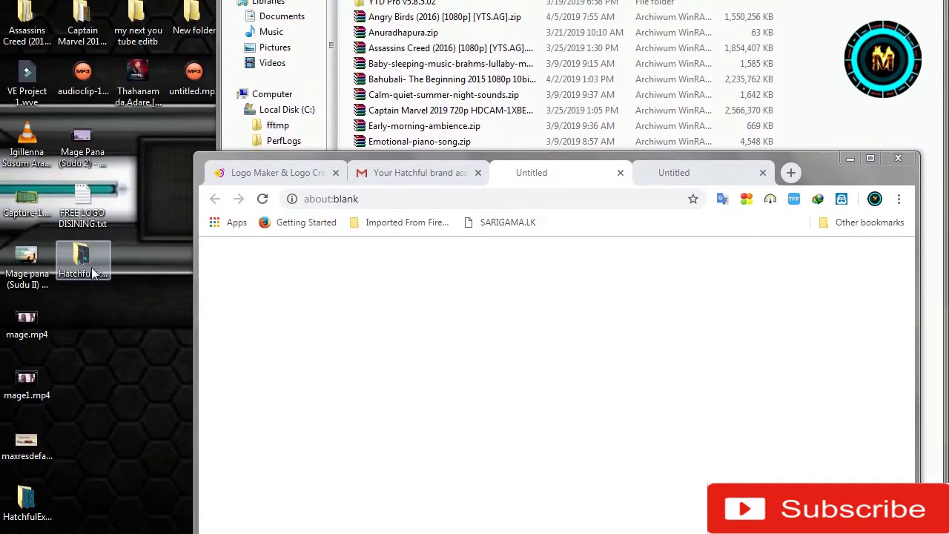
double_click(94, 274)
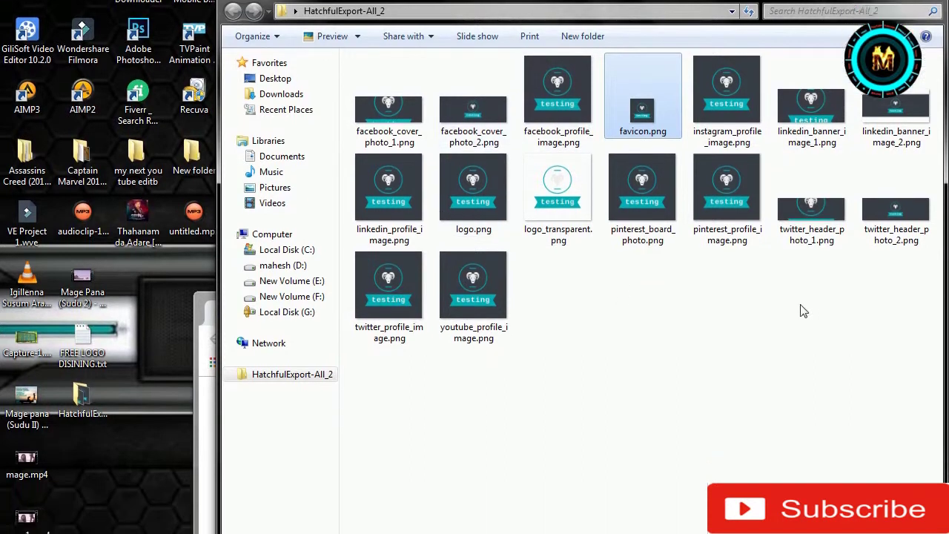
left_click(609, 326)
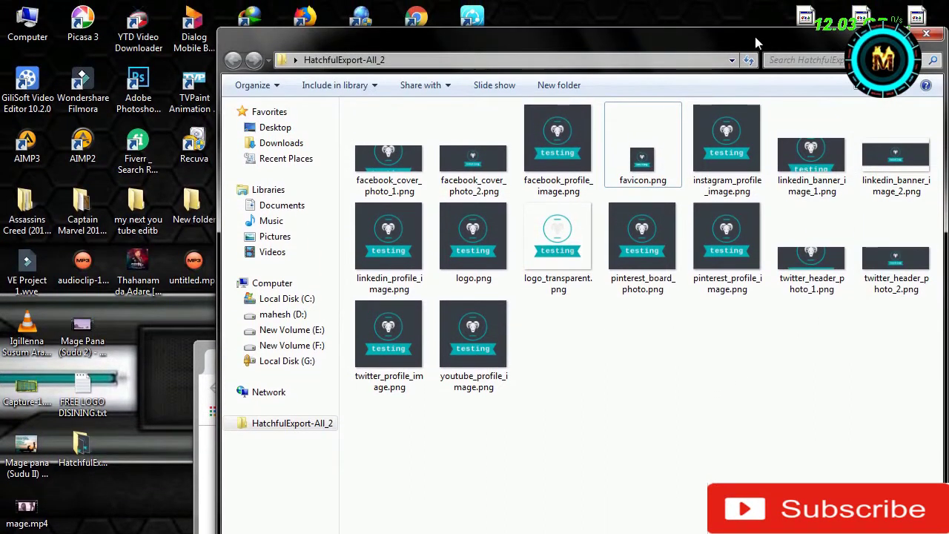
left_click_drag(755, 36, 618, 120)
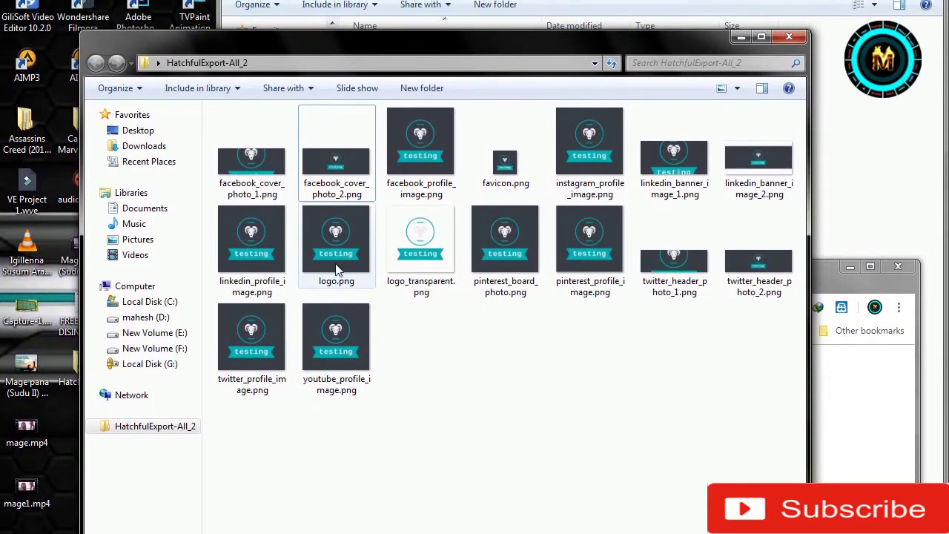
- Preview logo.png full size, then close it and the folder and maximize the browser
double_click(336, 252)
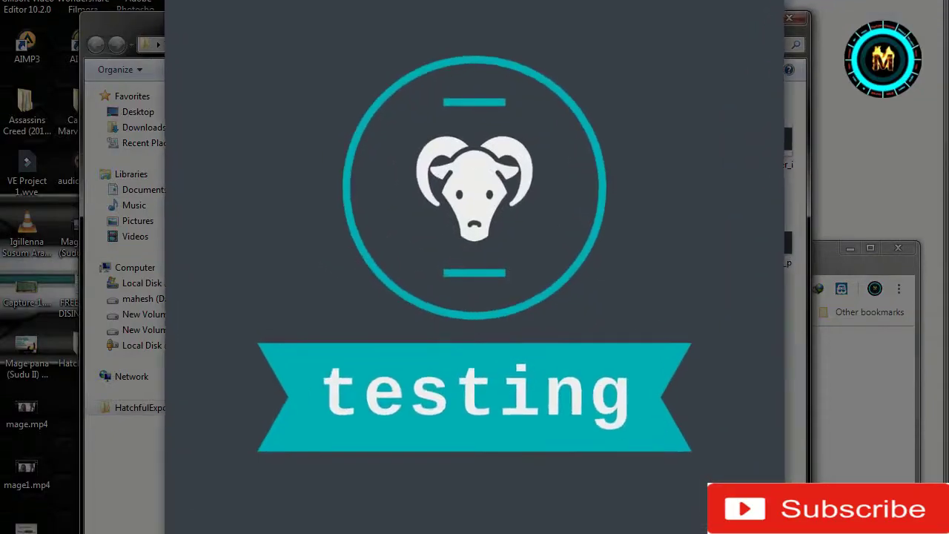
key("Escape")
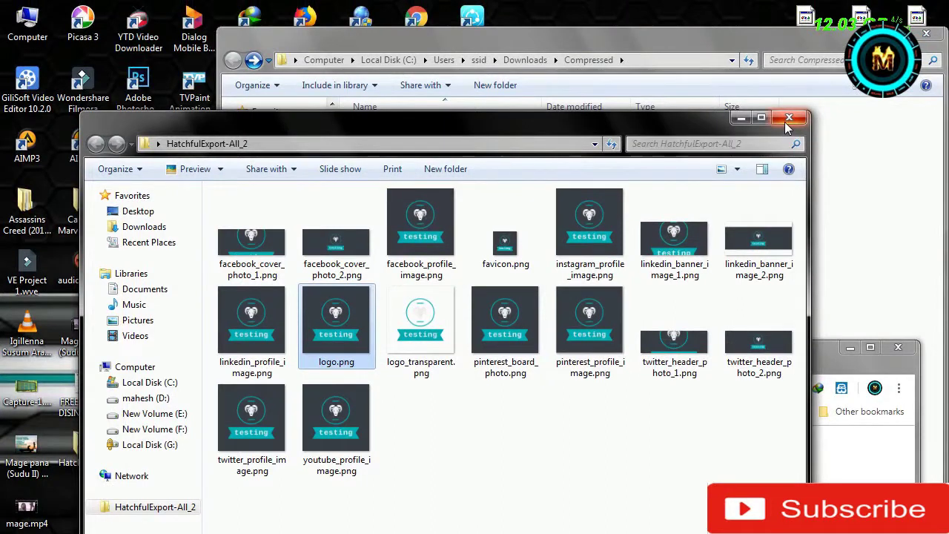
left_click(789, 119)
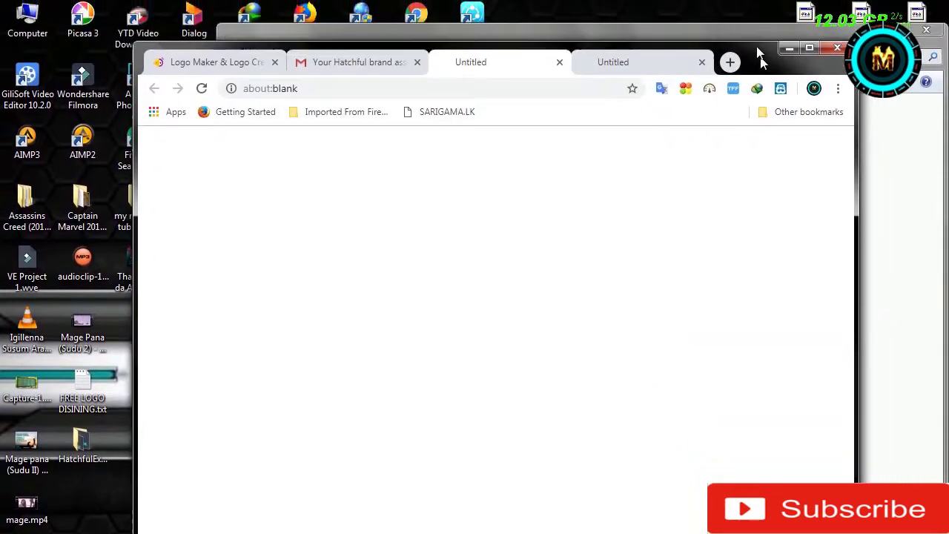
left_click_drag(761, 60, 750, 0)
left_click(881, 8)
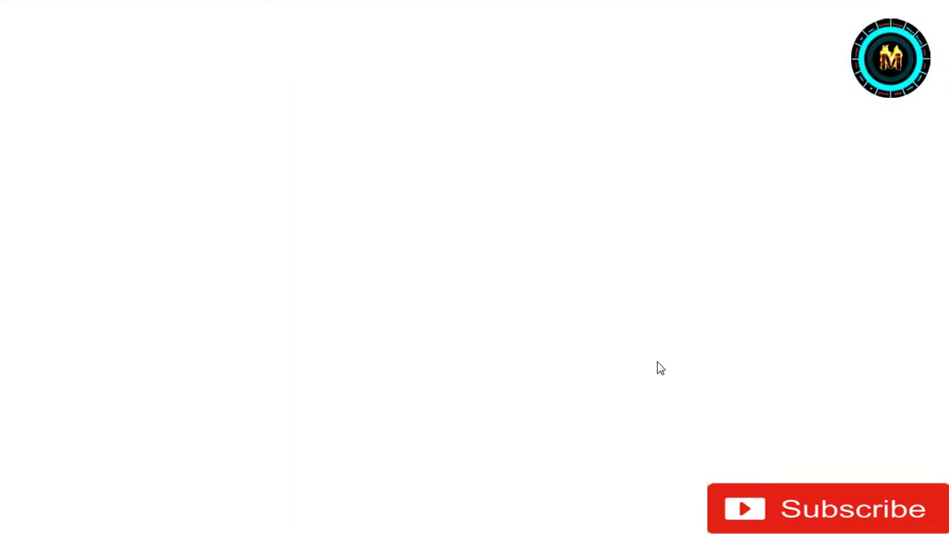